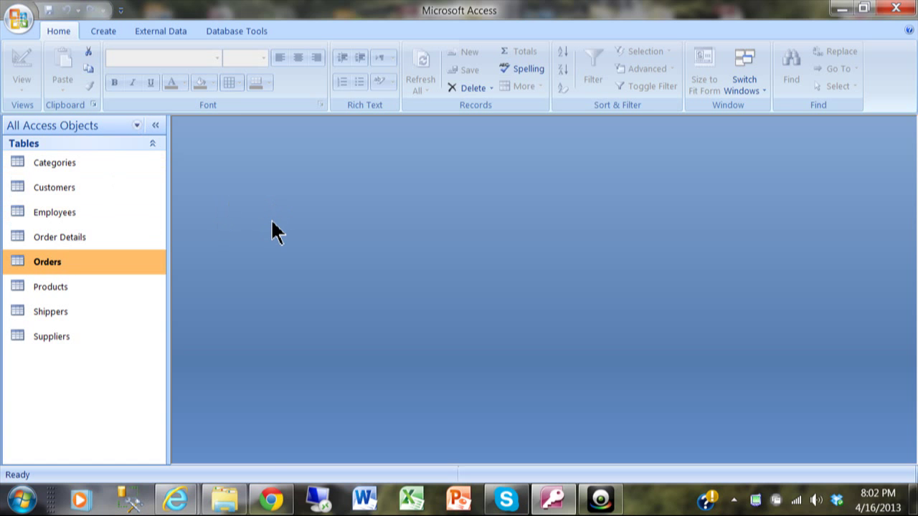
Browse the Customers, Orders and Shippers tables, checking the last records of each.
double_click(66, 187)
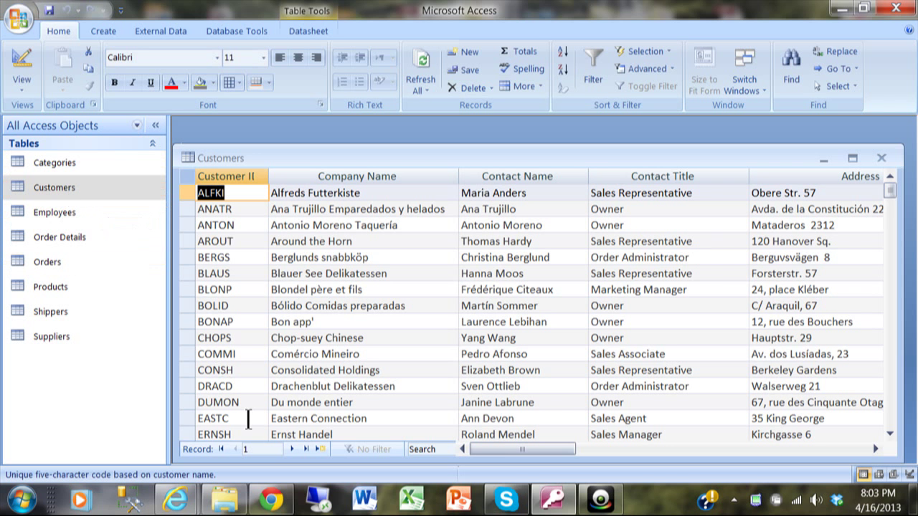
click(305, 450)
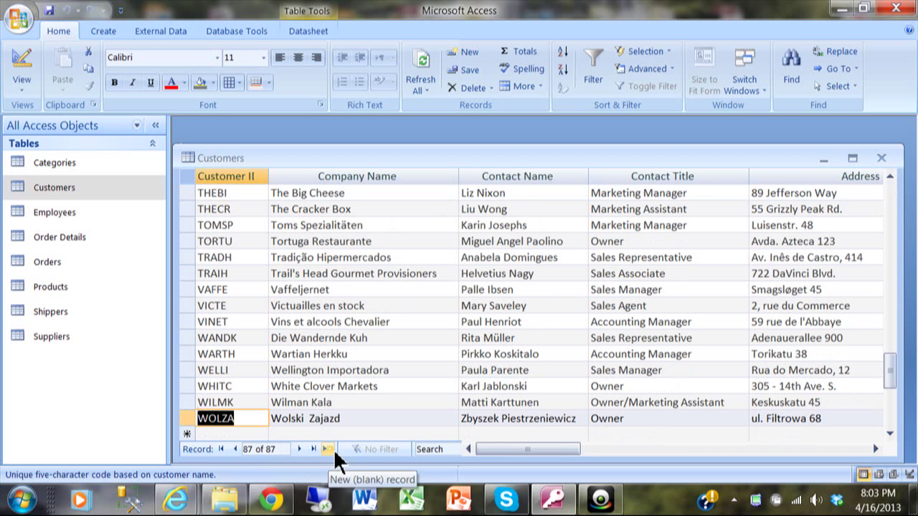
click(881, 158)
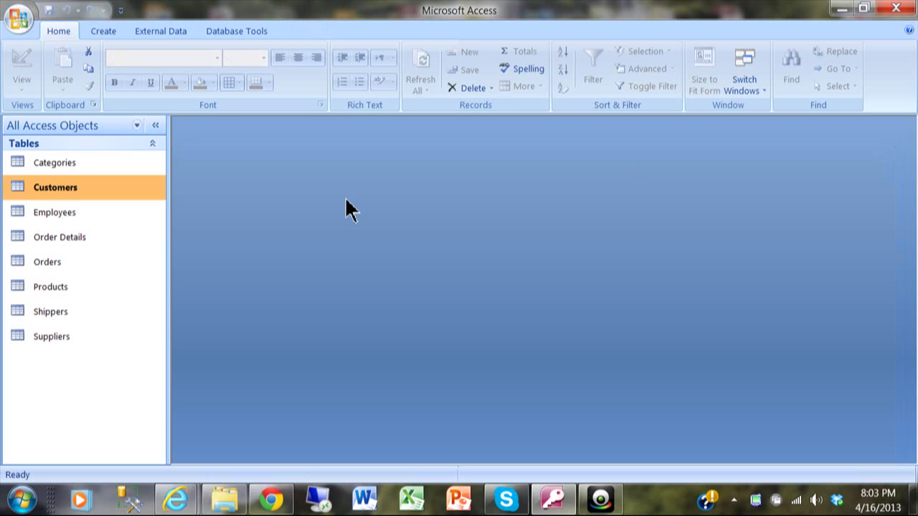
double_click(84, 273)
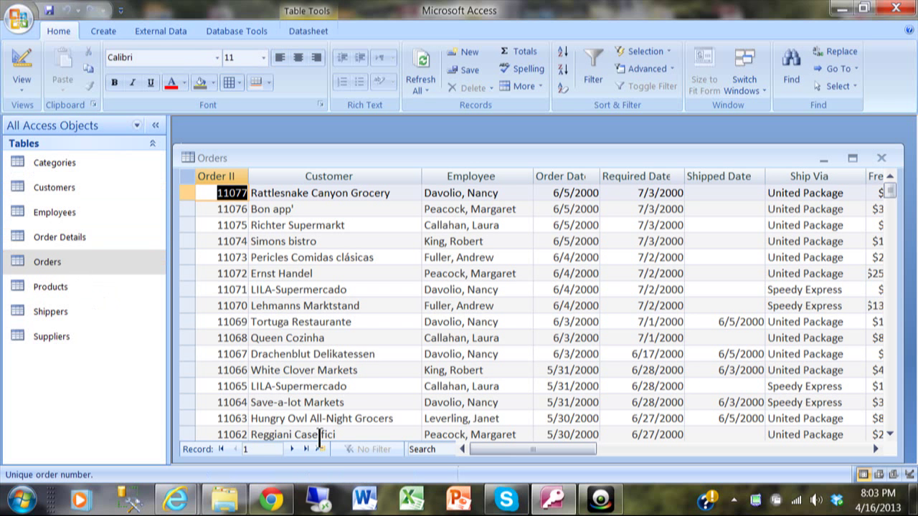
click(306, 449)
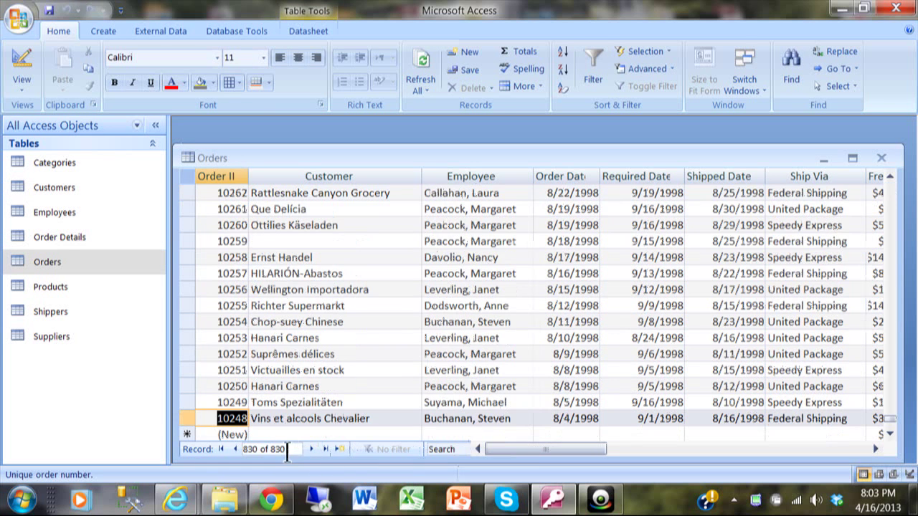
click(882, 158)
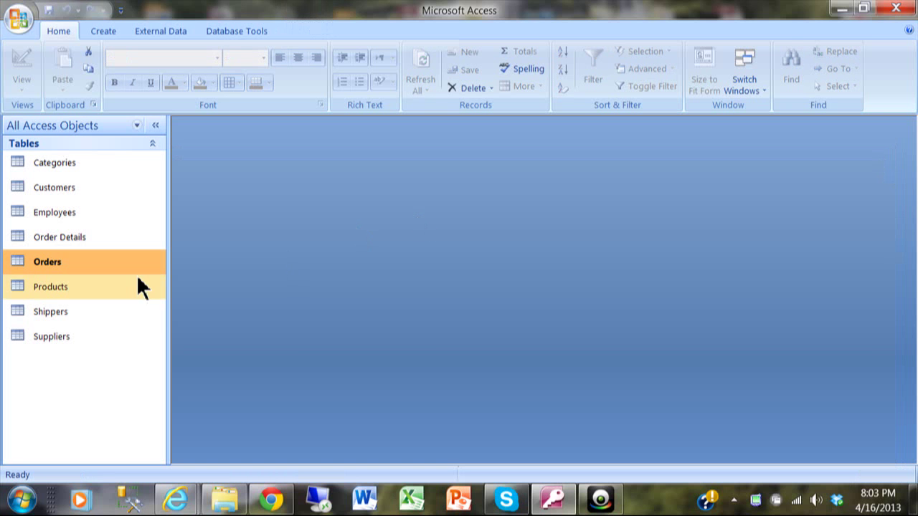
double_click(67, 320)
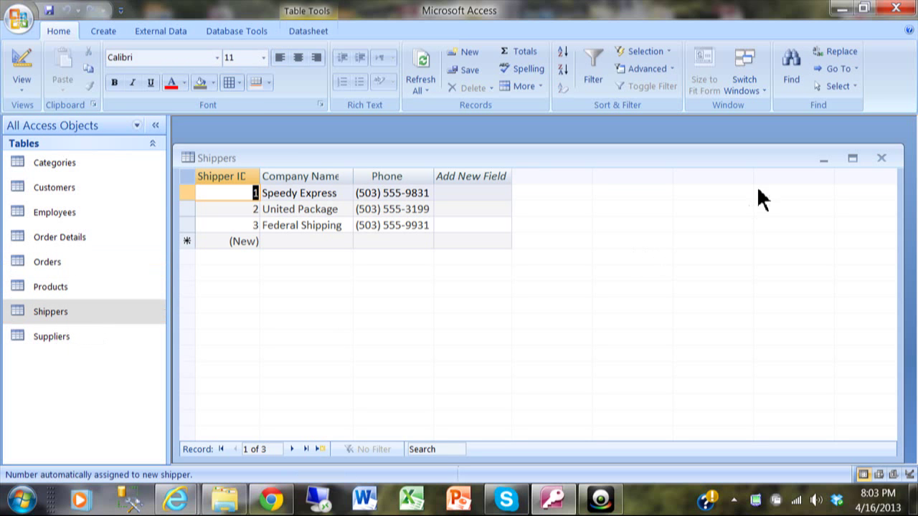
click(882, 158)
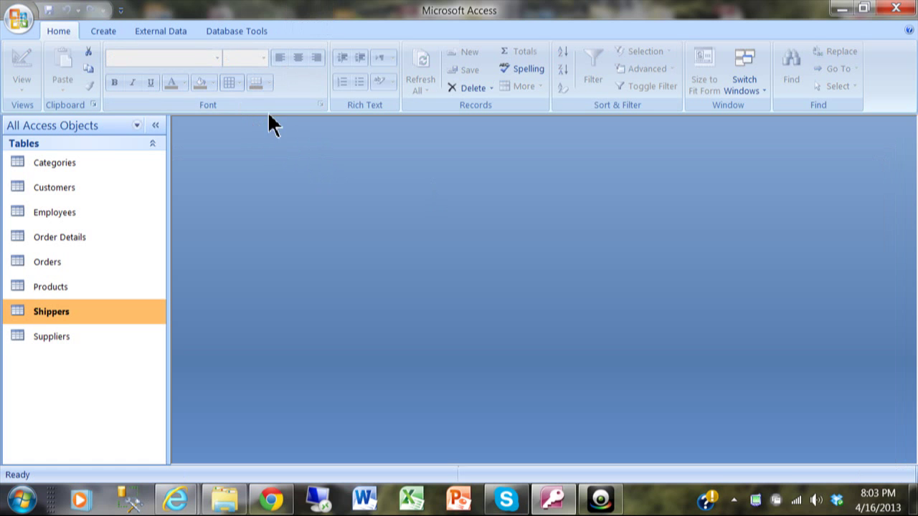
Start a new design-view query with the Customers and Orders tables.
click(102, 31)
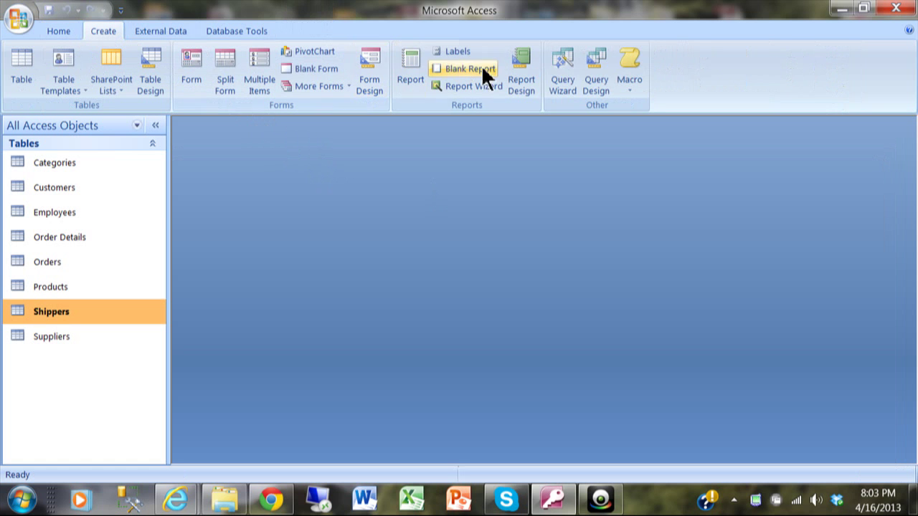
click(602, 85)
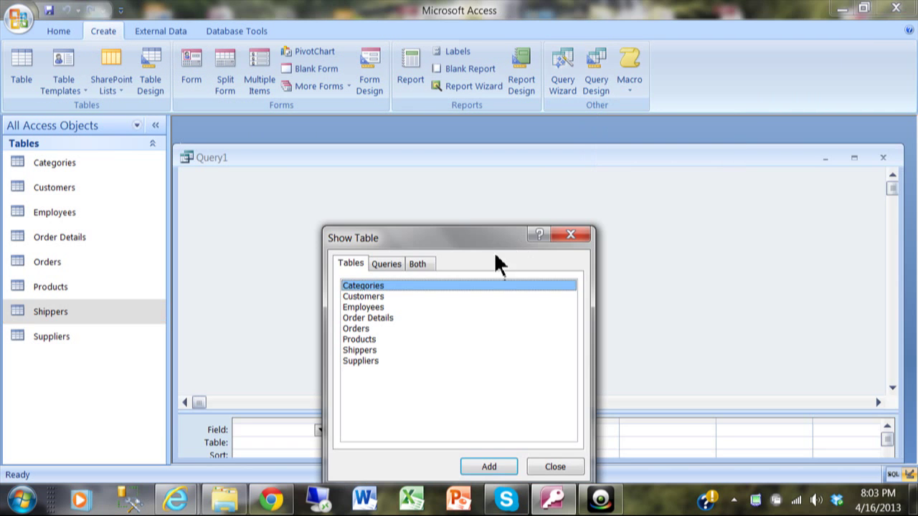
double_click(383, 301)
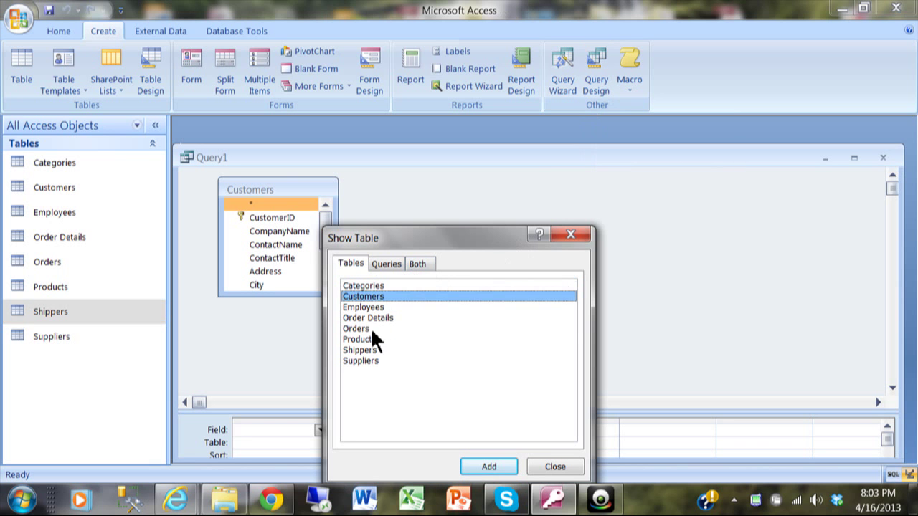
double_click(372, 332)
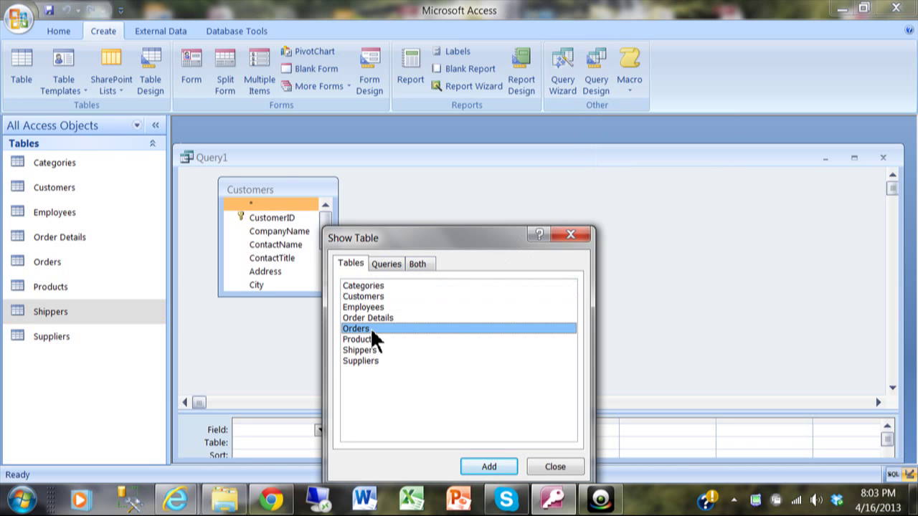
click(567, 472)
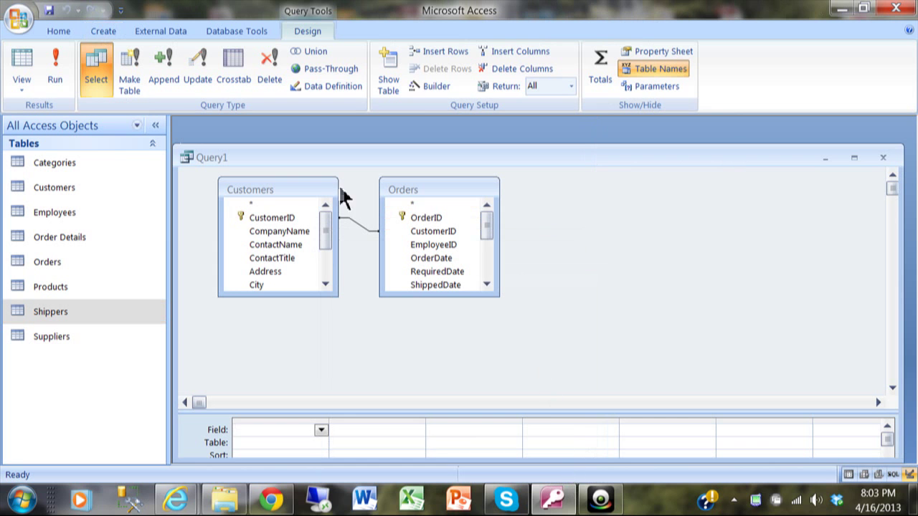
Line up the Customers and Orders field lists and enlarge the query field grid.
drag(311, 194, 287, 185)
click(400, 204)
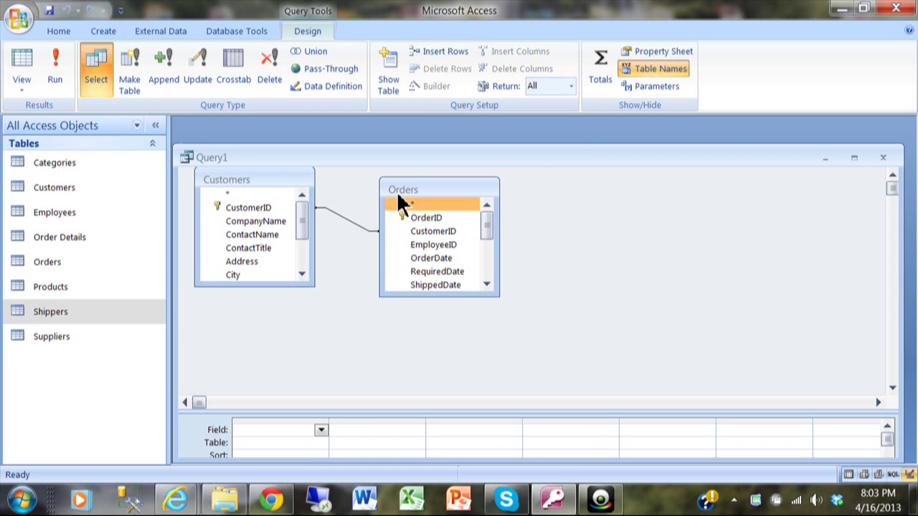
drag(400, 204, 396, 192)
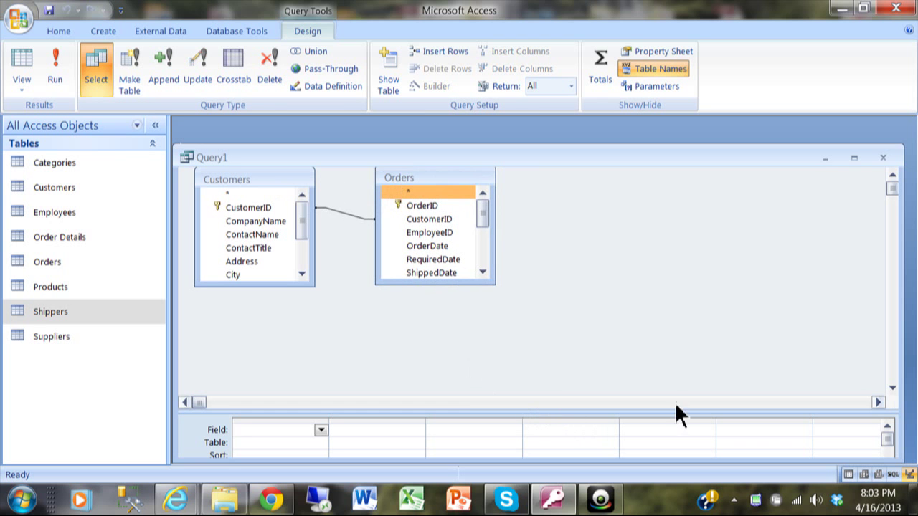
drag(553, 415, 554, 312)
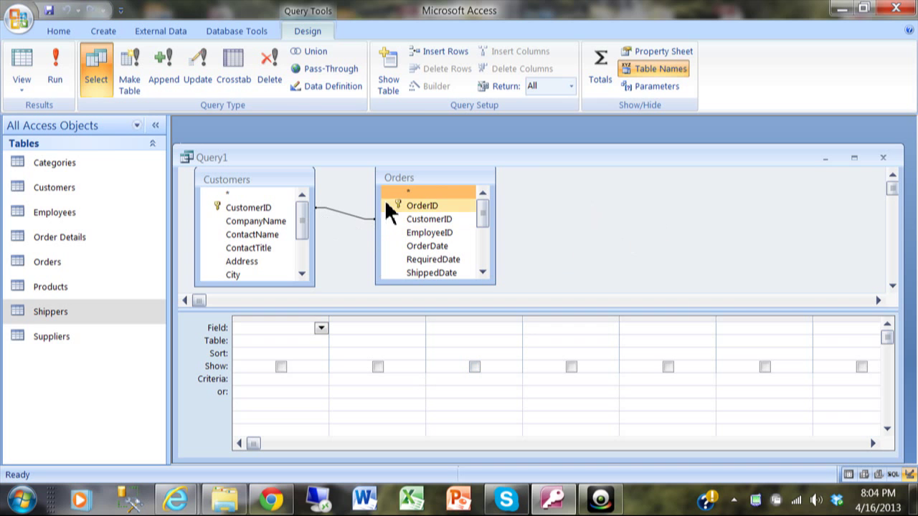
Add CompanyName, OrderDate and orderamount as the query's output columns.
double_click(253, 221)
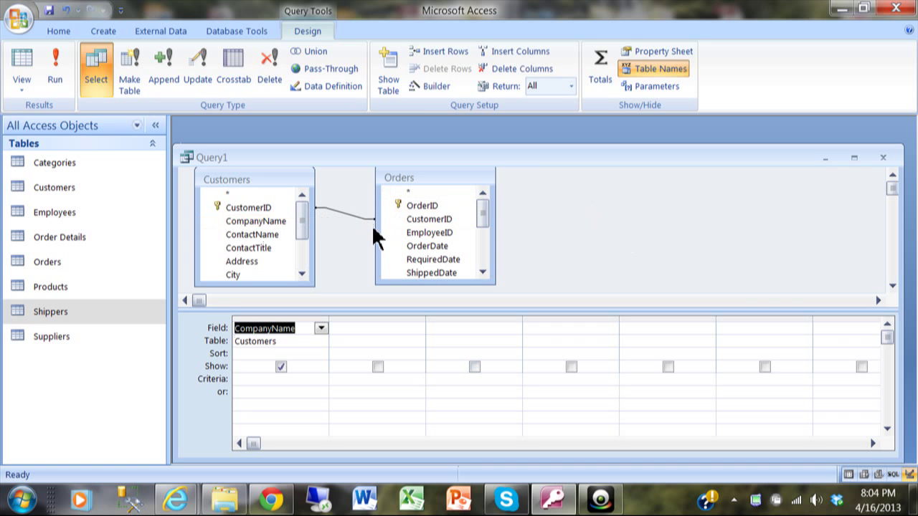
double_click(442, 244)
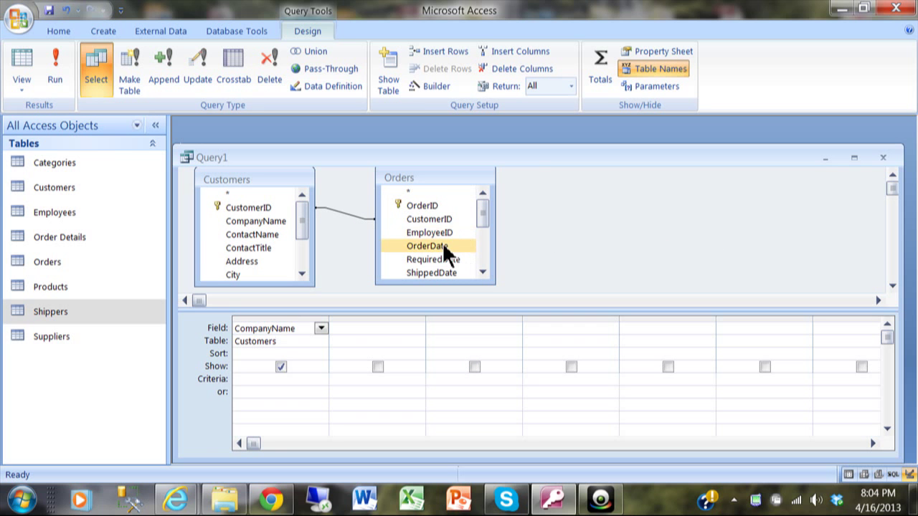
drag(480, 213, 483, 277)
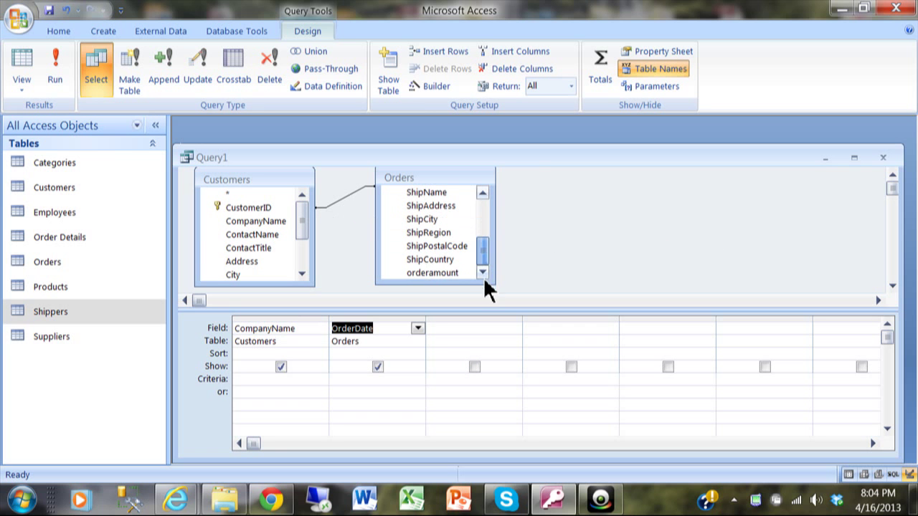
click(443, 270)
double_click(442, 273)
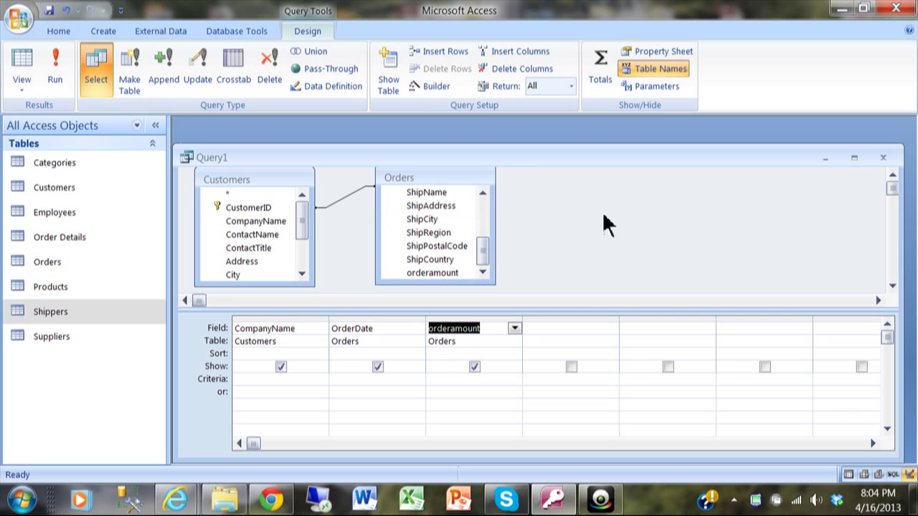
drag(484, 251, 486, 211)
click(406, 208)
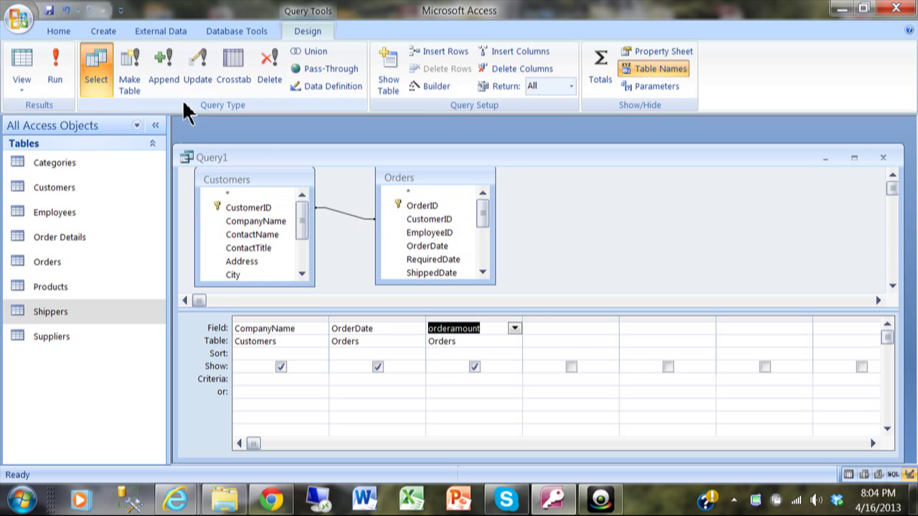
Run the query and browse its 799 results down to the last record.
click(57, 70)
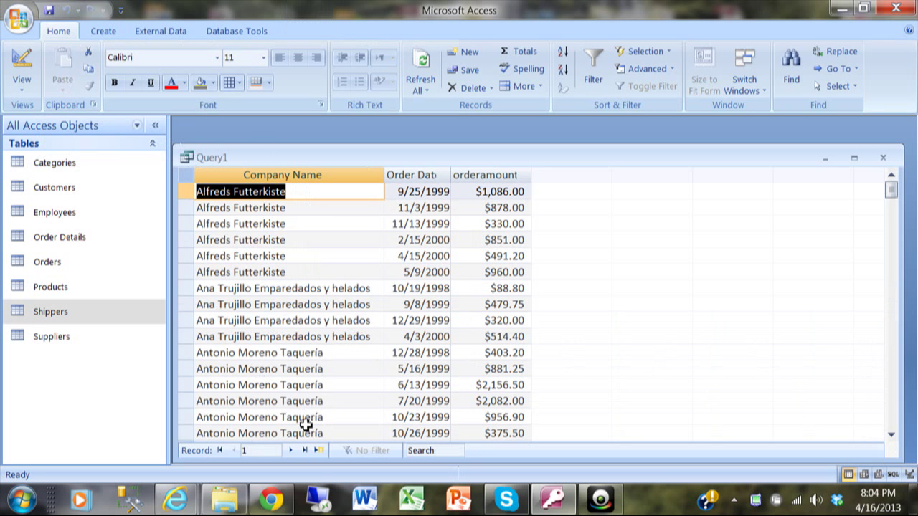
click(305, 452)
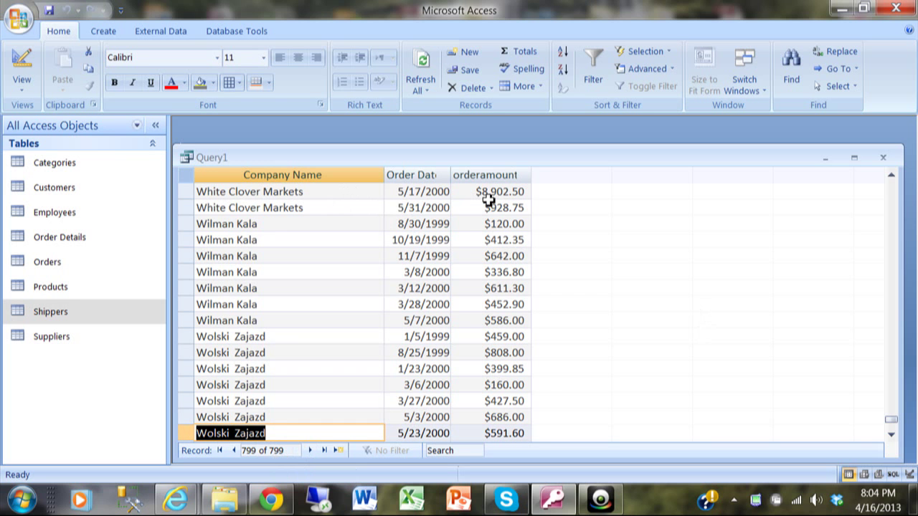
click(322, 209)
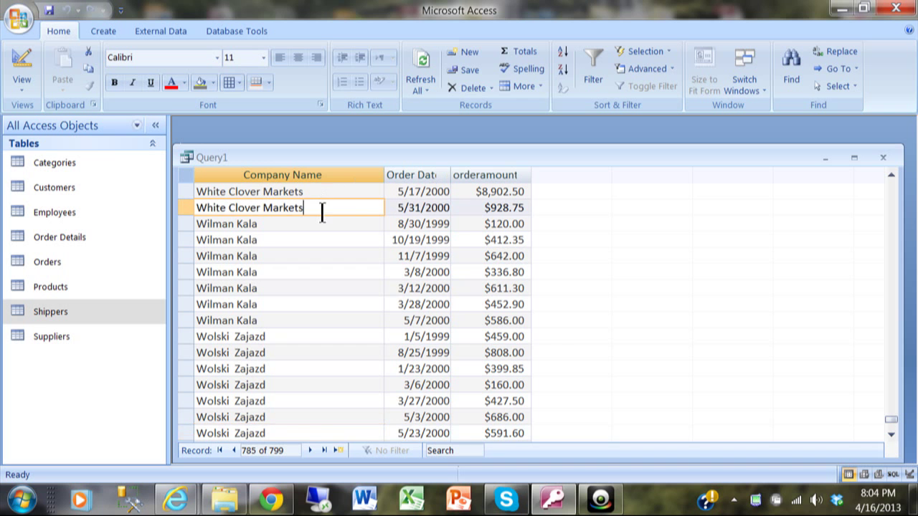
Test Company Name sorts, then sort orderamount descending, largest ($17,250.00) first.
click(564, 54)
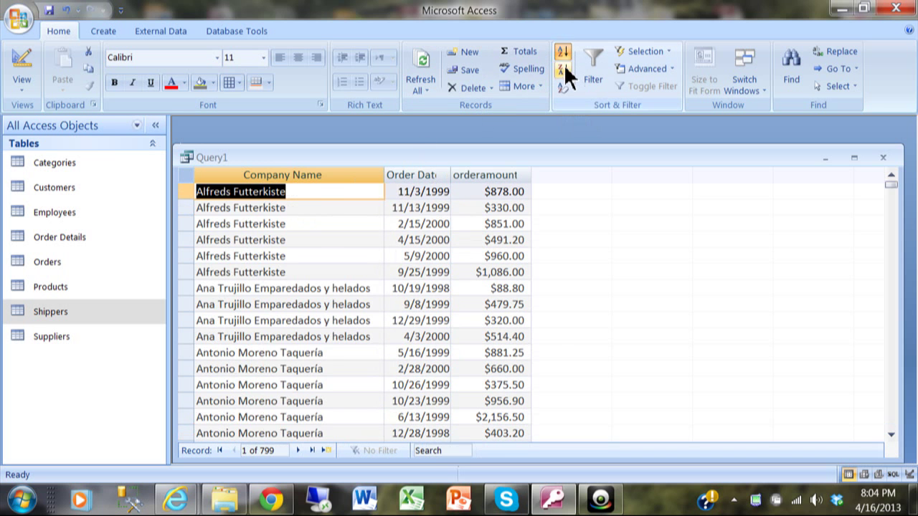
click(564, 67)
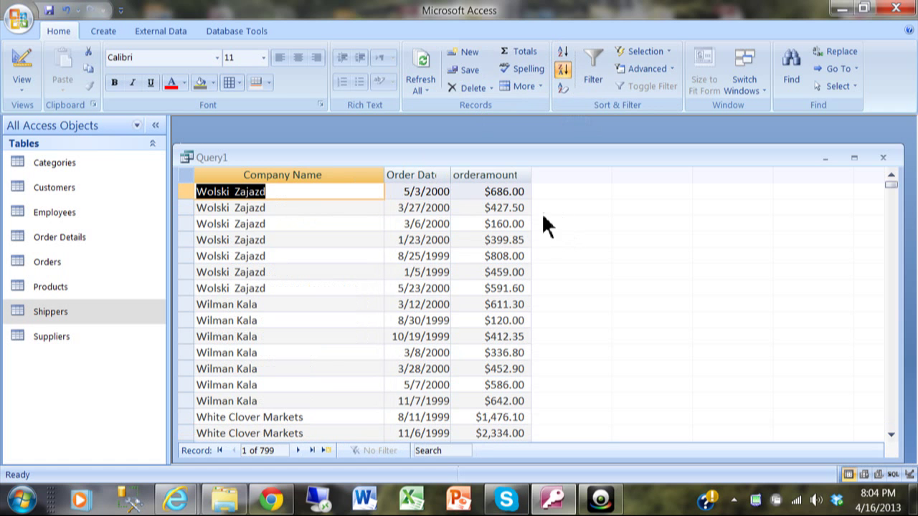
click(513, 206)
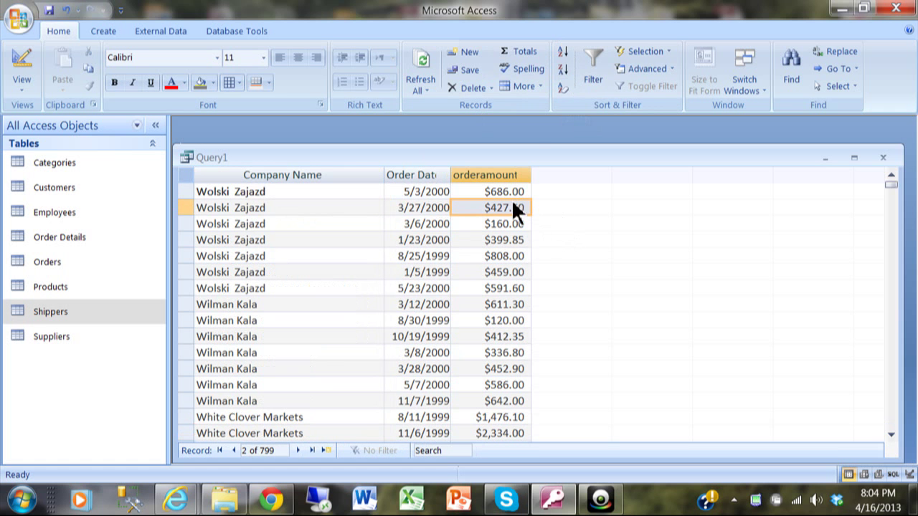
click(564, 53)
click(564, 69)
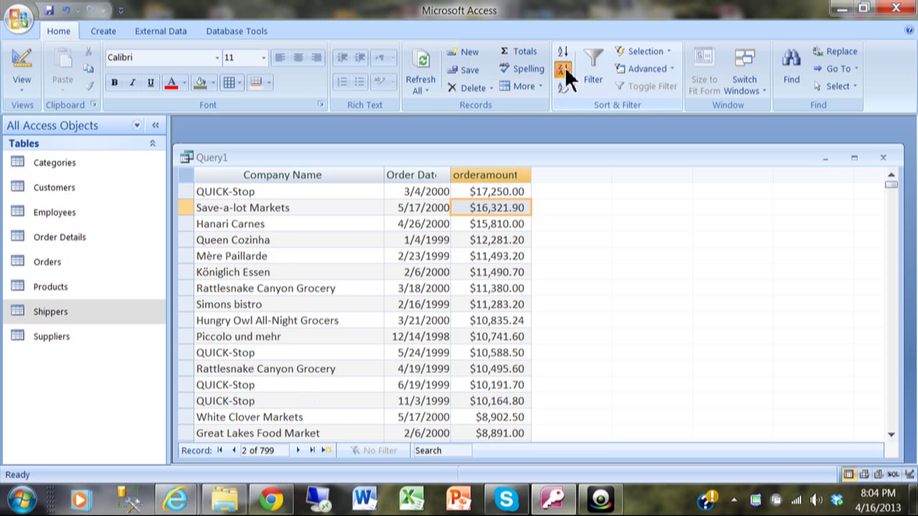
Change the join to include all Customers records and rerun, getting 801 records.
click(20, 58)
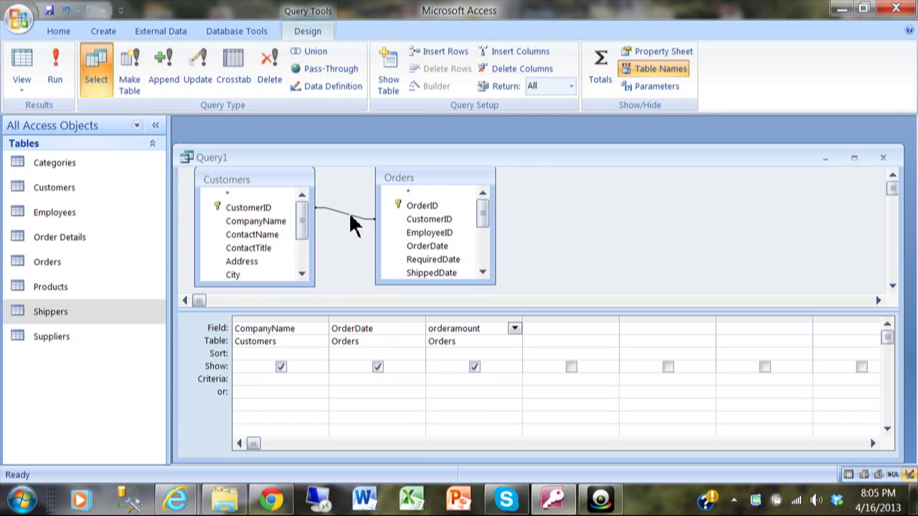
double_click(351, 217)
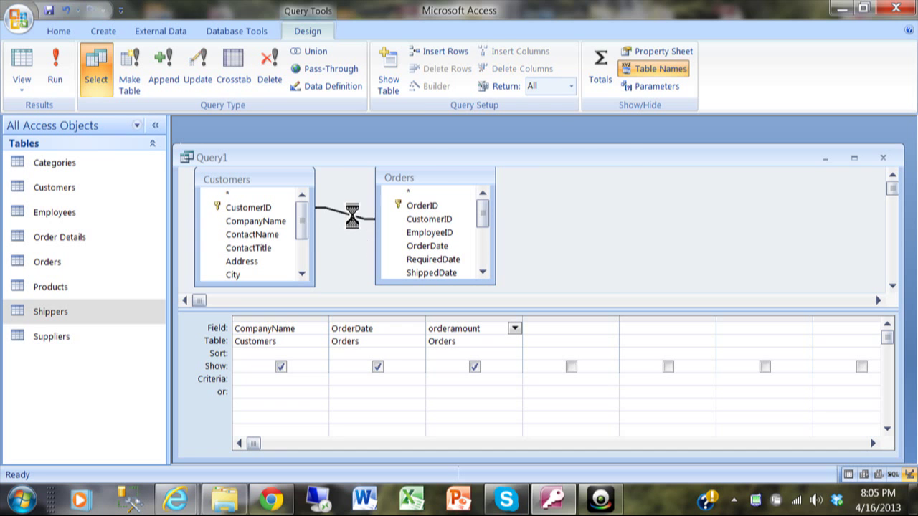
click(315, 212)
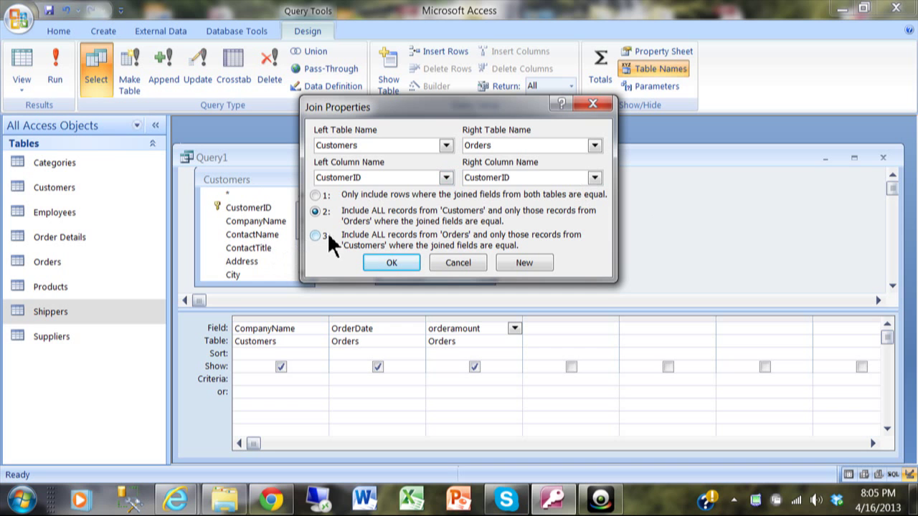
click(392, 262)
click(54, 61)
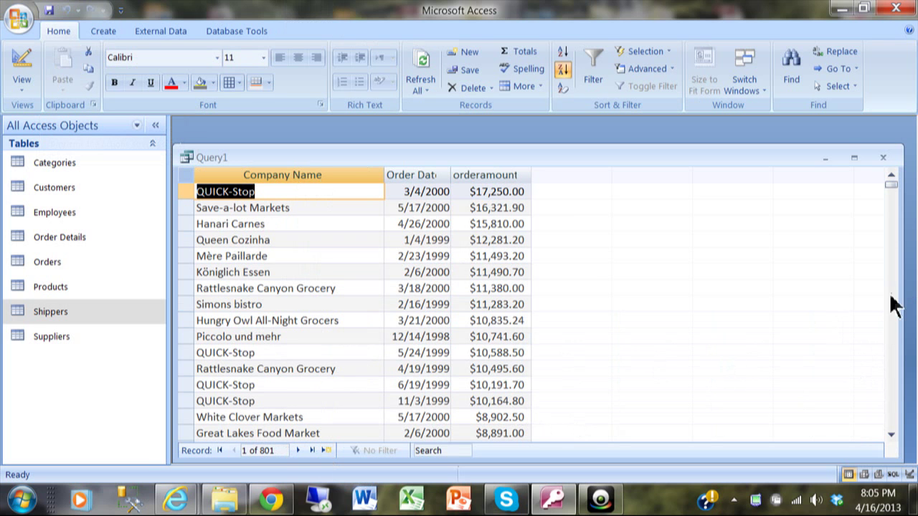
Sort orderamount ascending so the two customers without orders appear at the top.
click(342, 193)
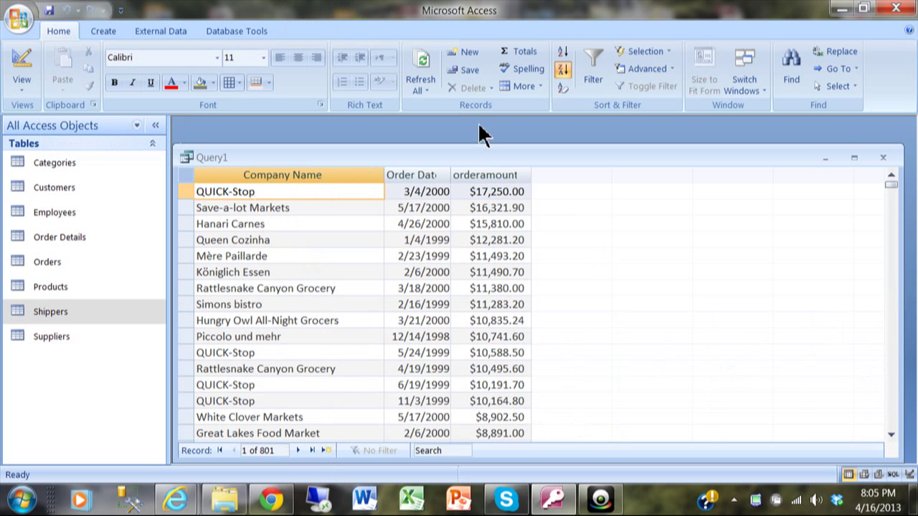
click(564, 53)
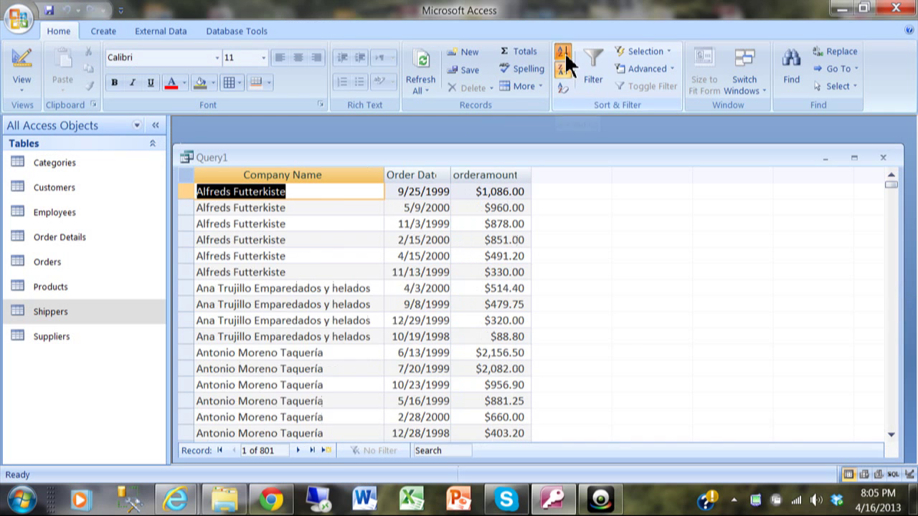
click(566, 67)
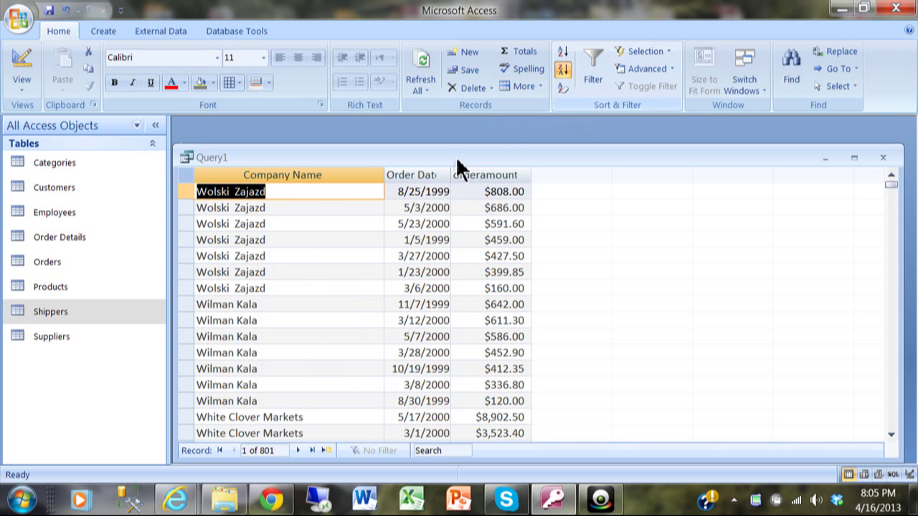
click(514, 192)
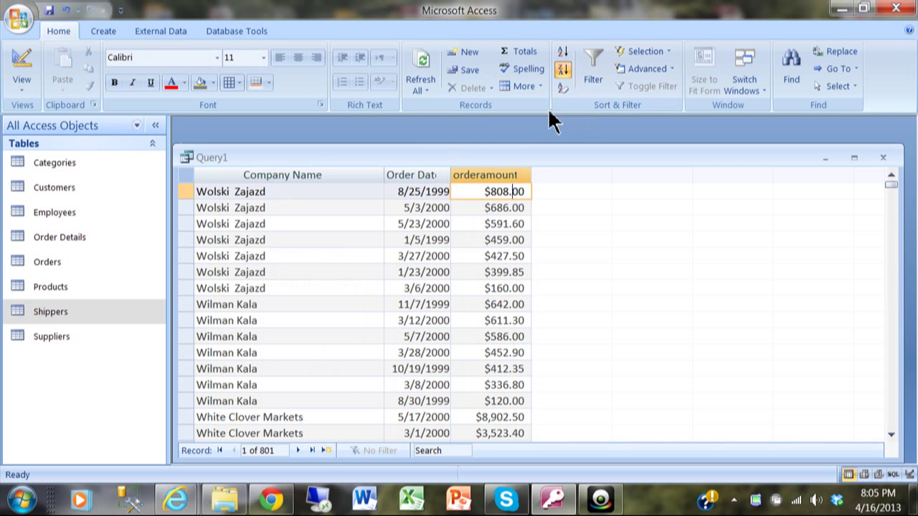
click(564, 54)
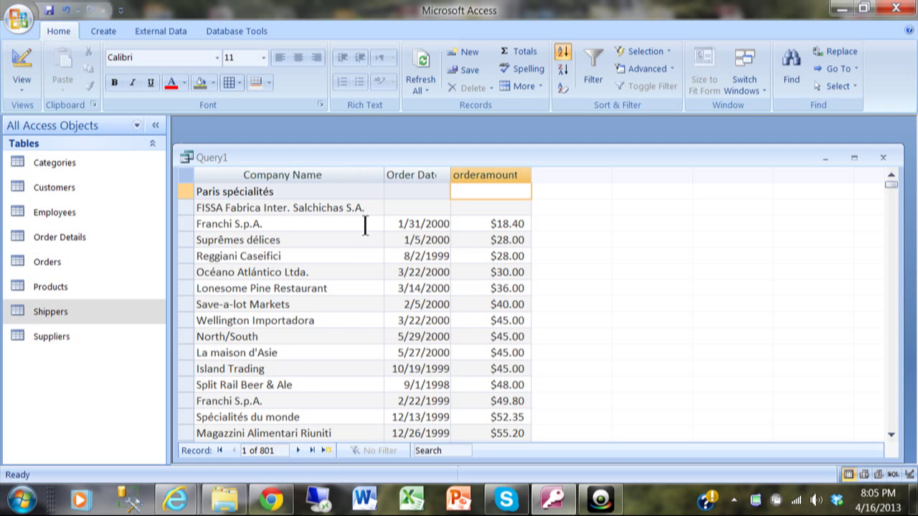
In design view, choose join option 3 to include all Orders records.
click(37, 62)
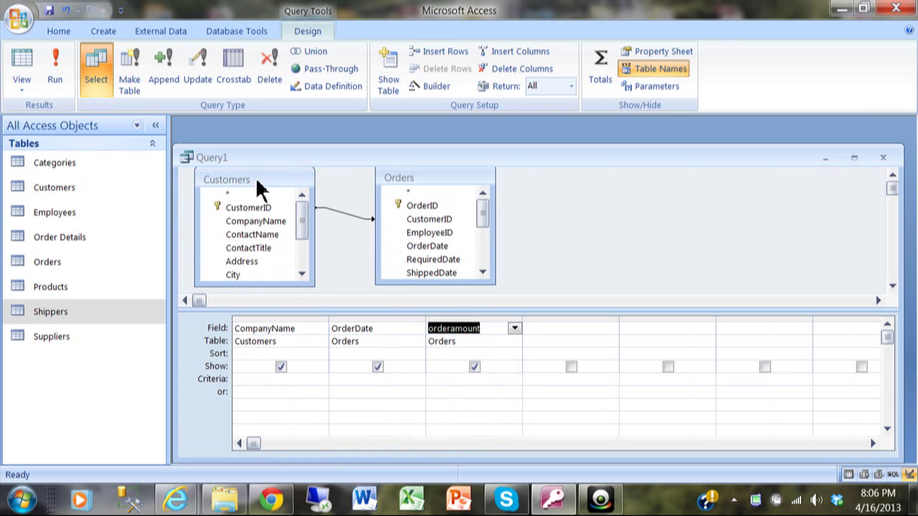
click(391, 234)
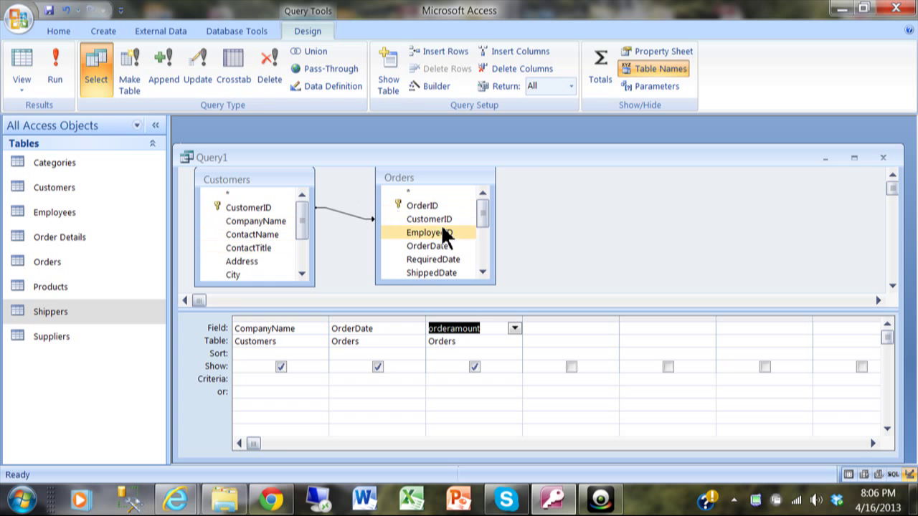
double_click(347, 215)
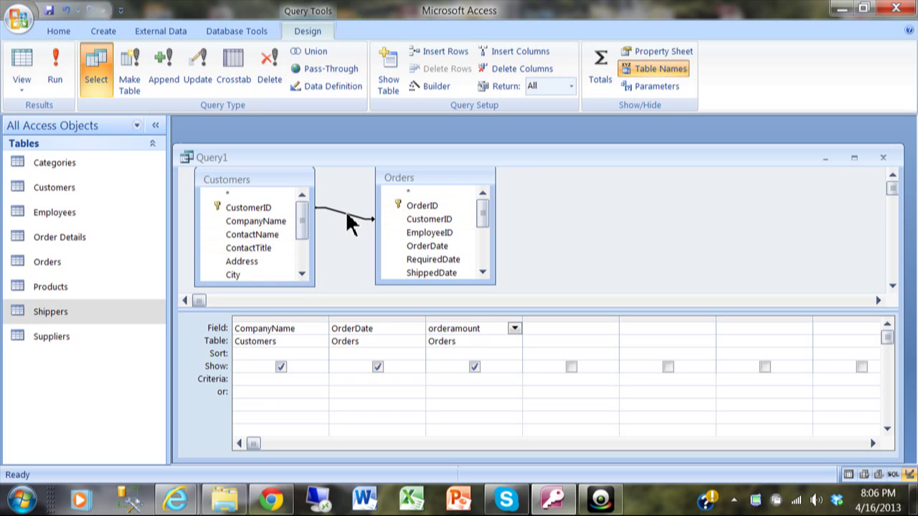
click(317, 236)
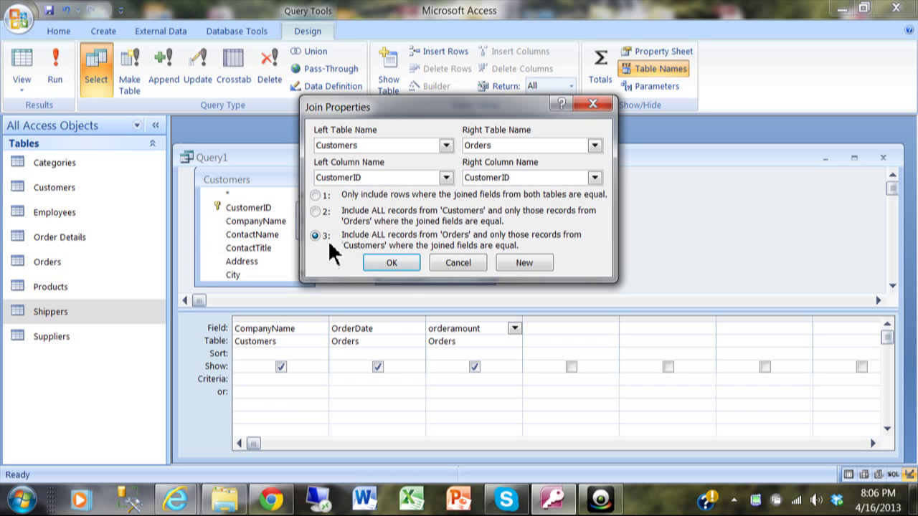
Confirm the all-Orders join, rerun the query and test orderamount sorts.
click(391, 263)
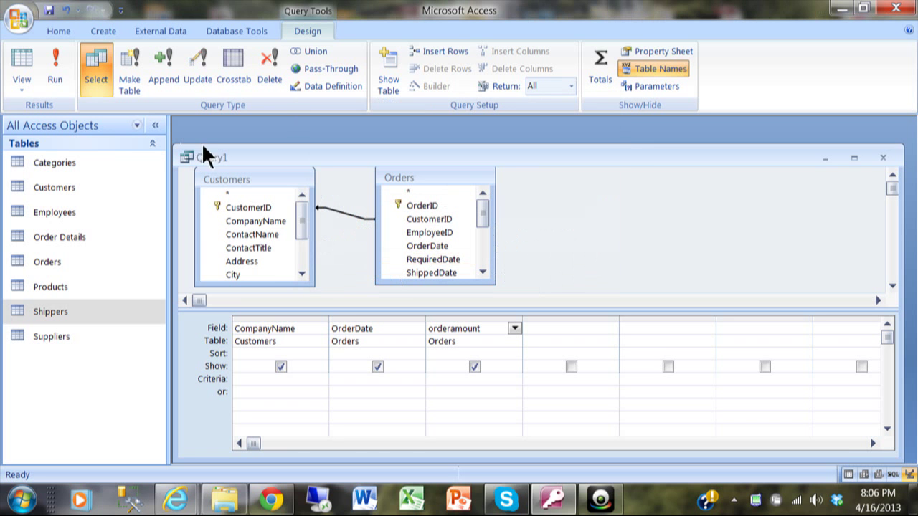
click(55, 64)
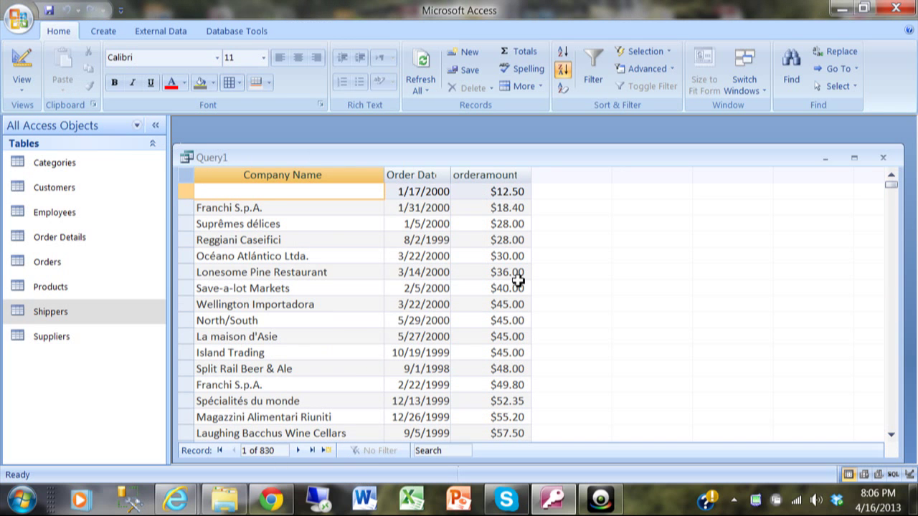
click(492, 191)
click(563, 68)
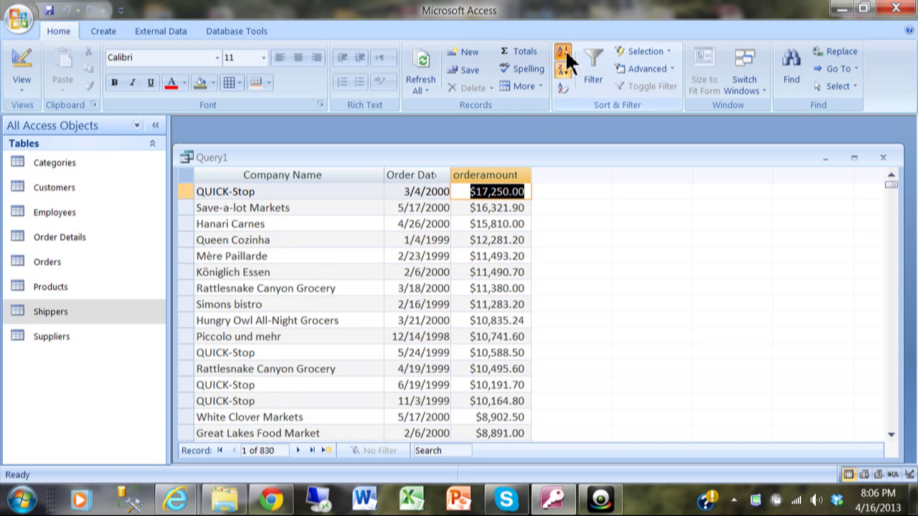
click(564, 50)
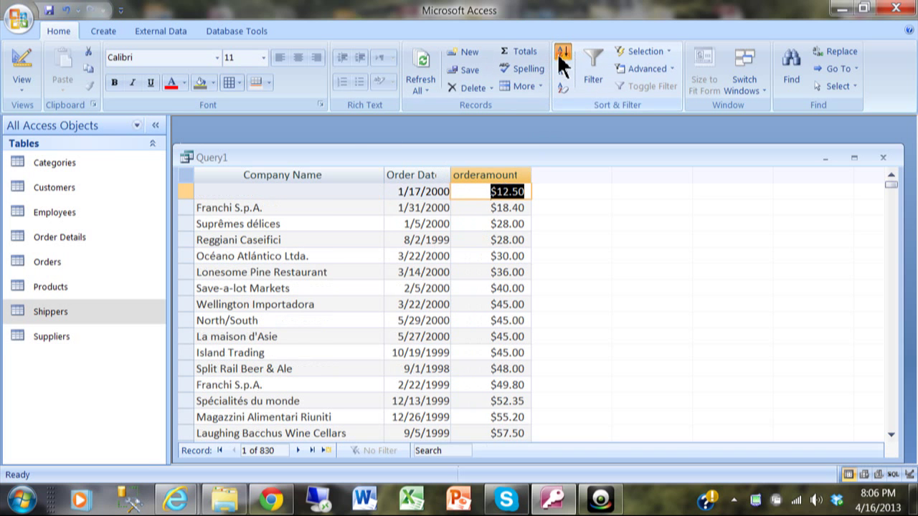
Sort Company Name ascending to list the 830 results' orders lacking a company first.
click(322, 191)
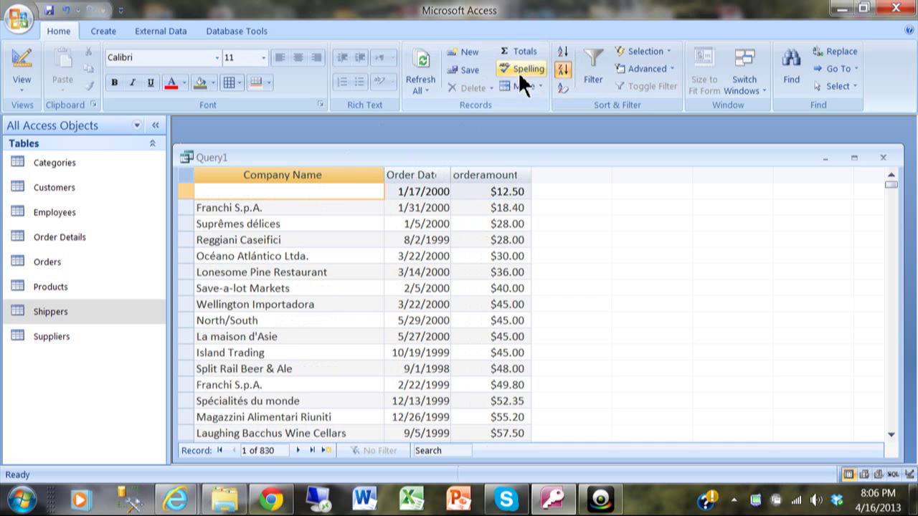
click(563, 56)
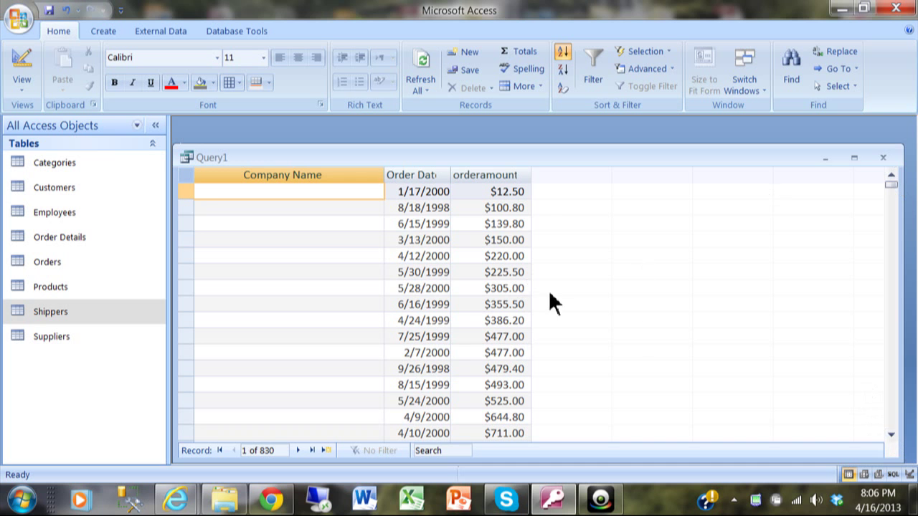
click(891, 435)
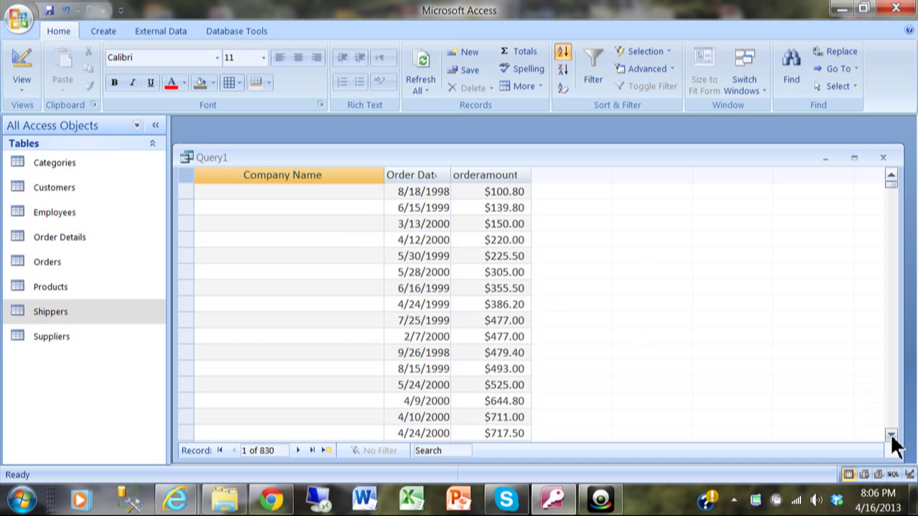
click(891, 436)
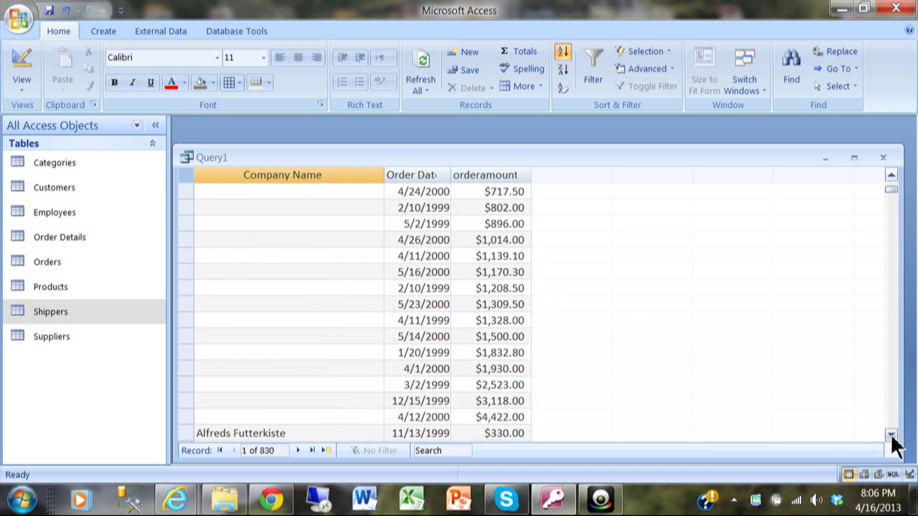
click(349, 402)
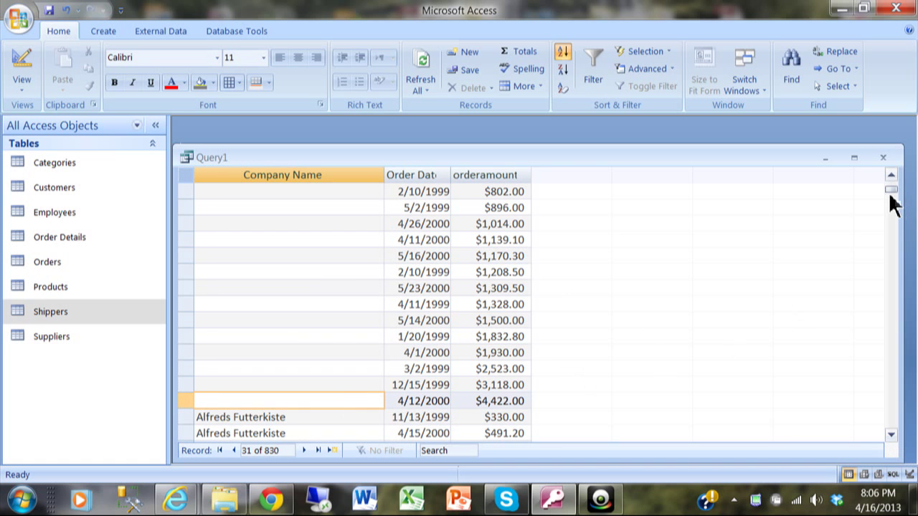
drag(894, 195, 894, 185)
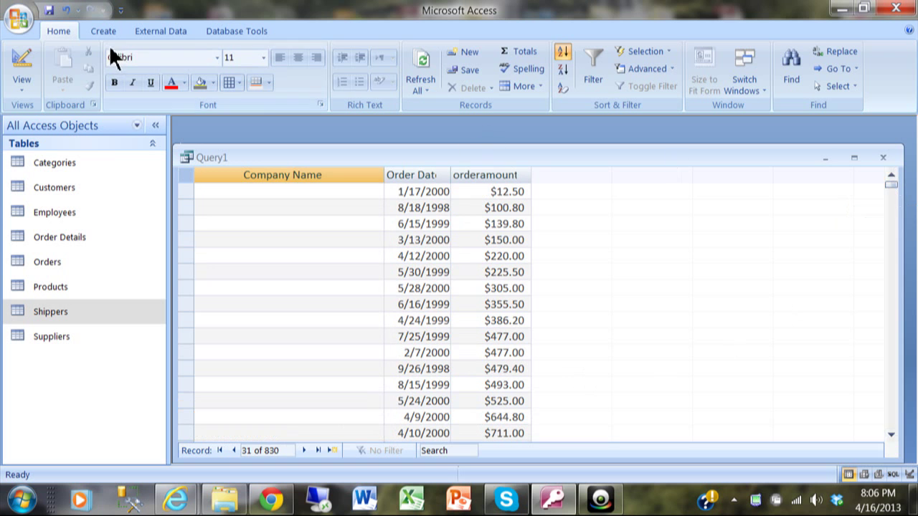
In design view, try the matching-only join, then the all-Customers join.
click(22, 63)
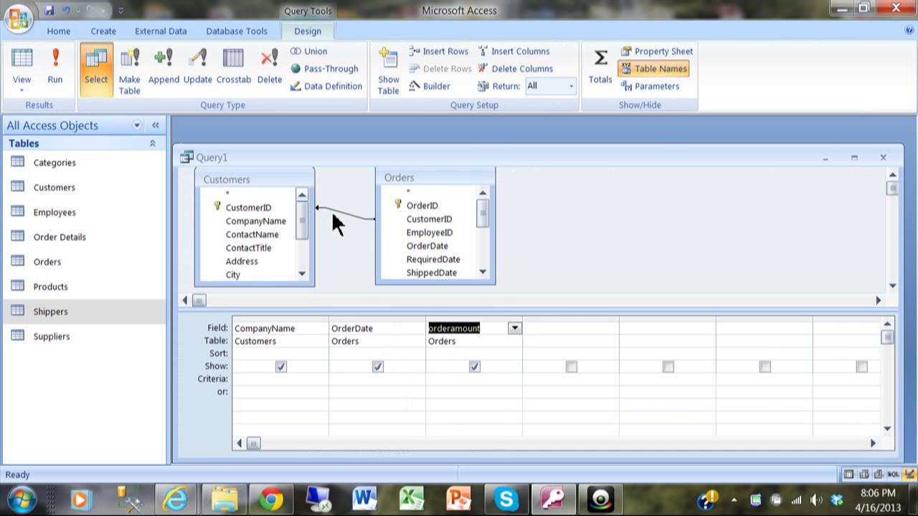
double_click(345, 213)
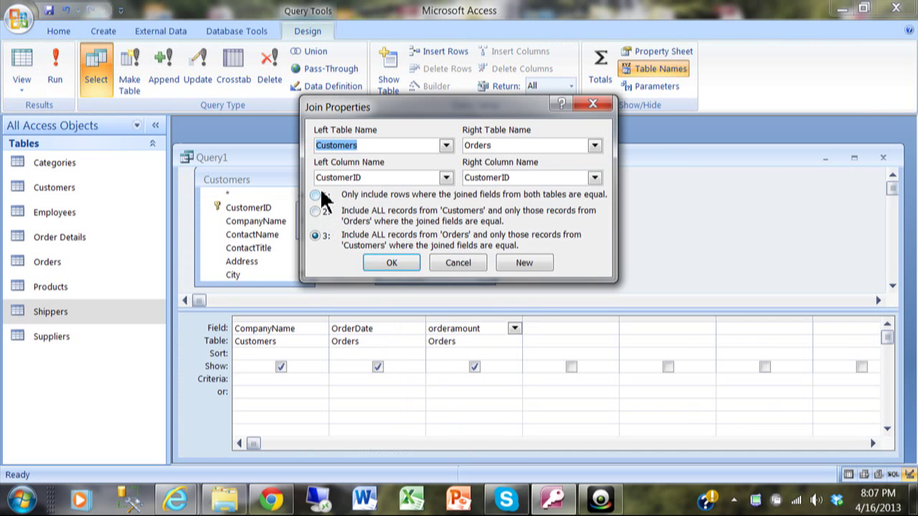
click(320, 194)
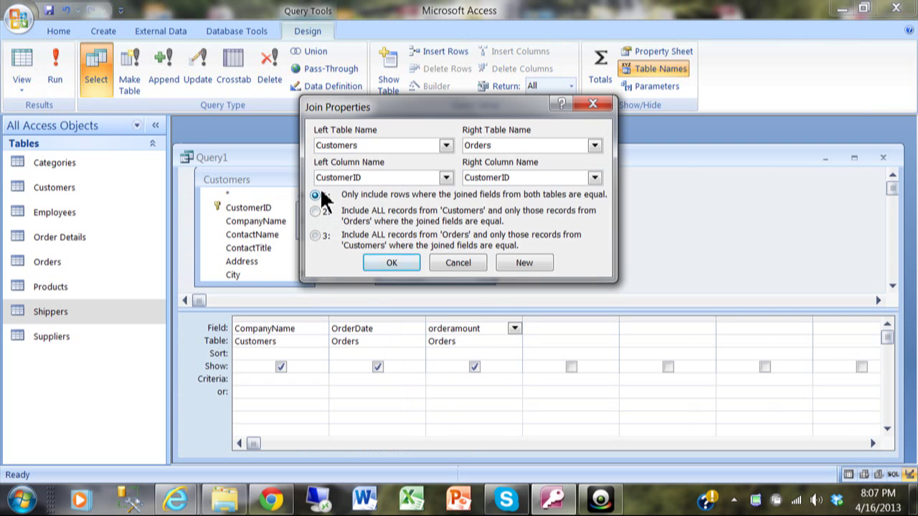
click(387, 264)
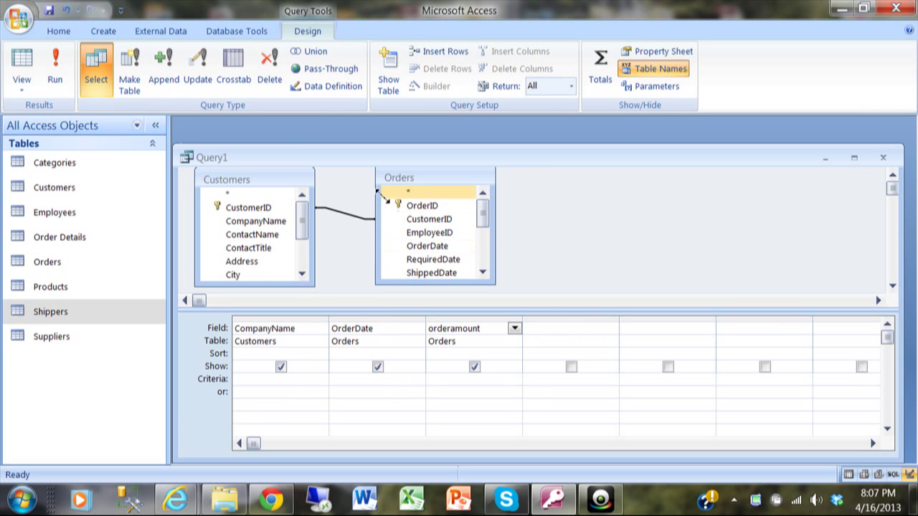
double_click(345, 215)
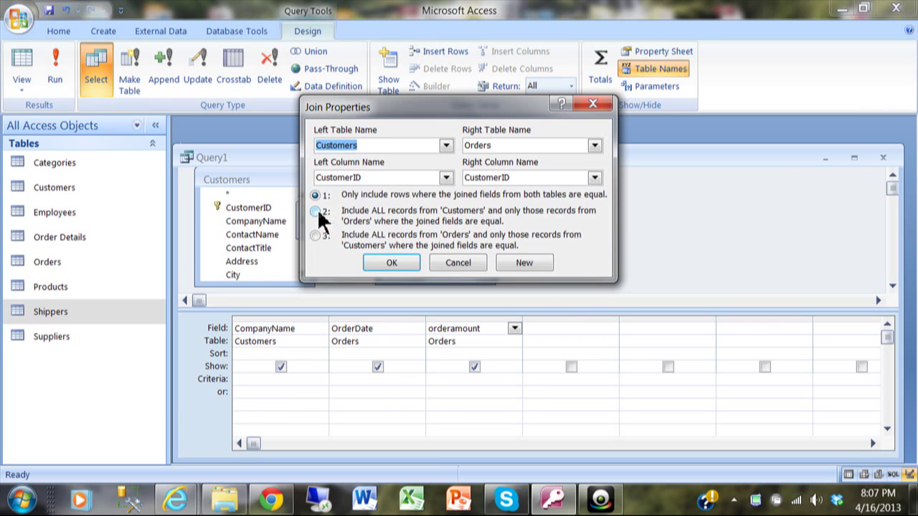
click(315, 211)
click(391, 263)
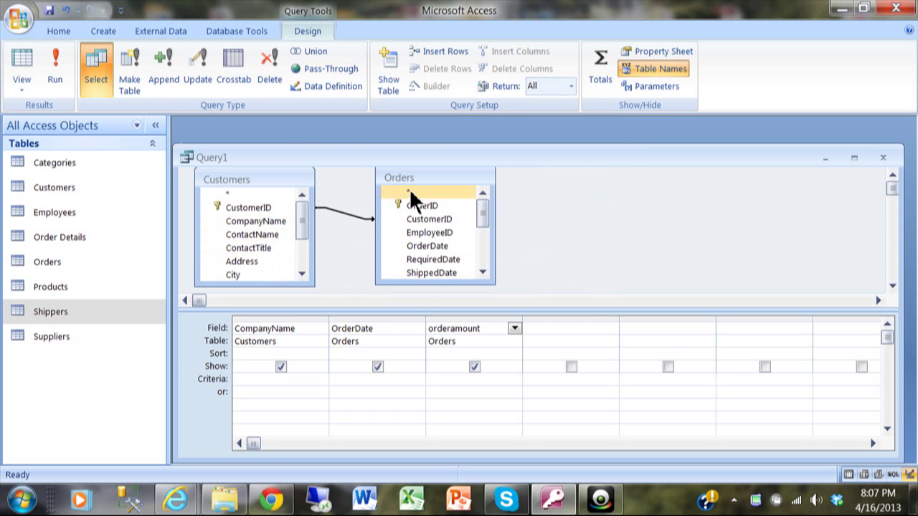
Try the all-Orders join, settle on matching-only, and rerun for 799 records.
double_click(348, 214)
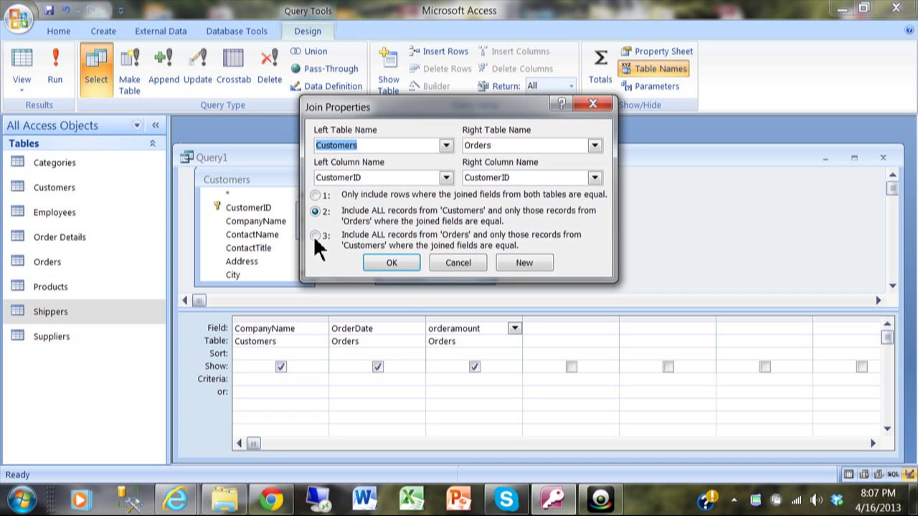
click(315, 236)
click(394, 264)
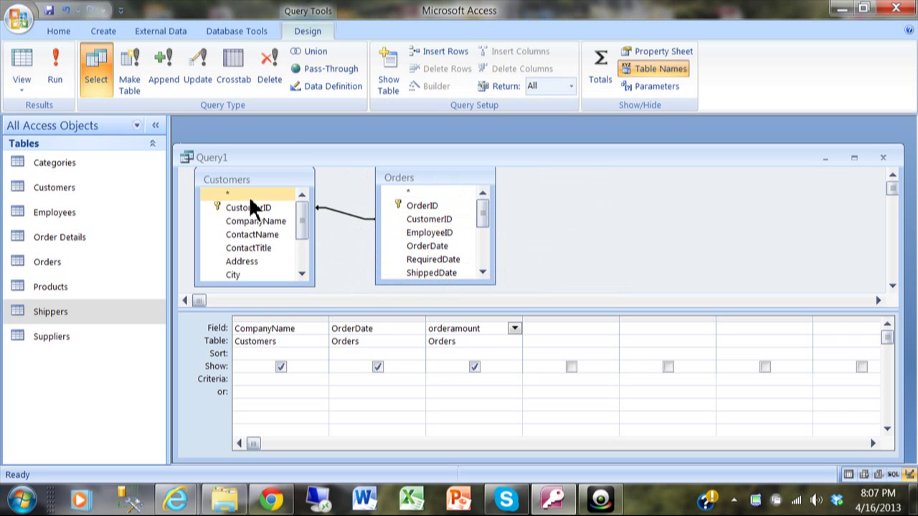
double_click(351, 216)
click(322, 199)
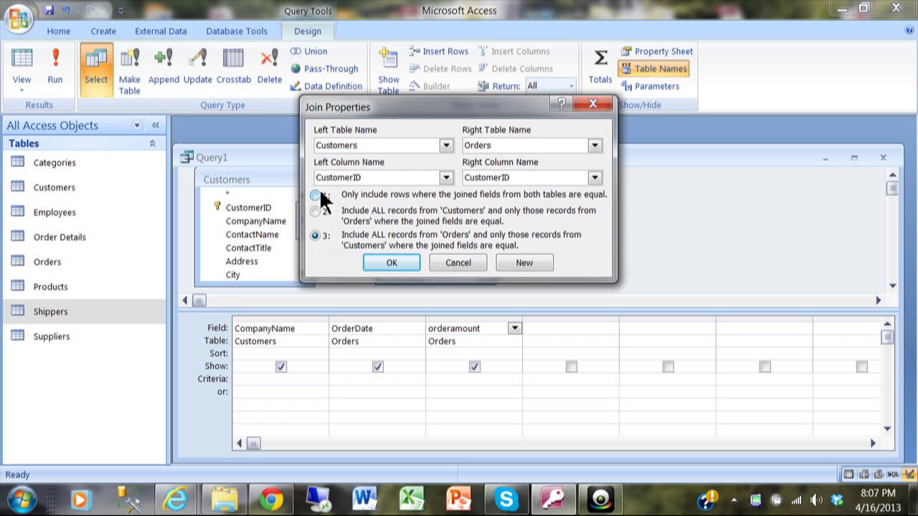
click(387, 264)
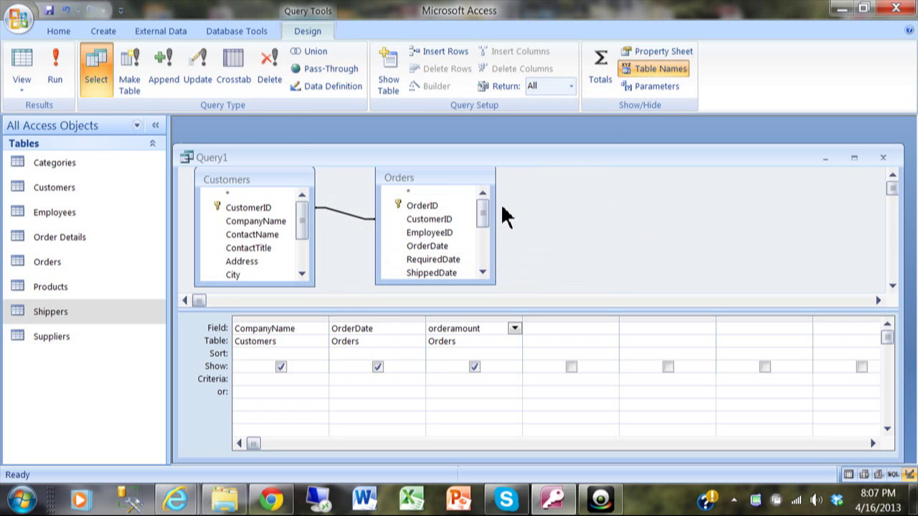
click(47, 75)
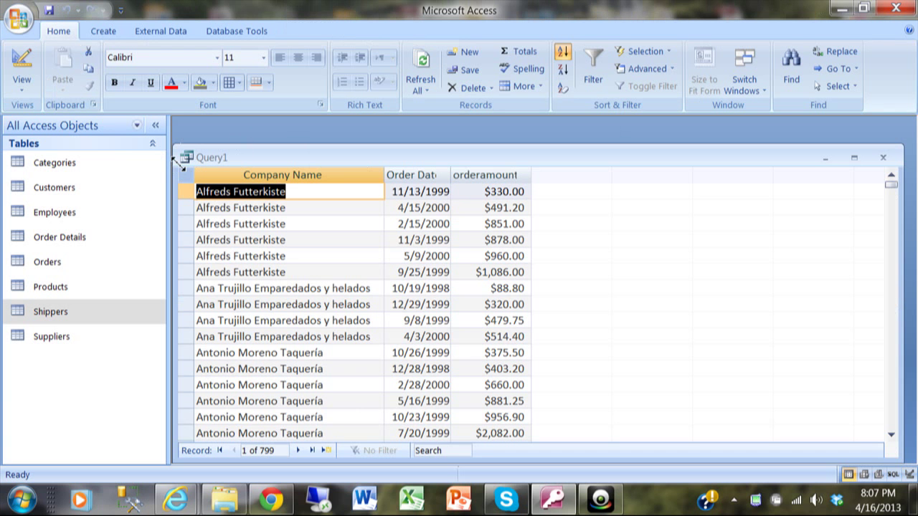
Add the Shippers table to the query design via Show Table and position it.
click(31, 62)
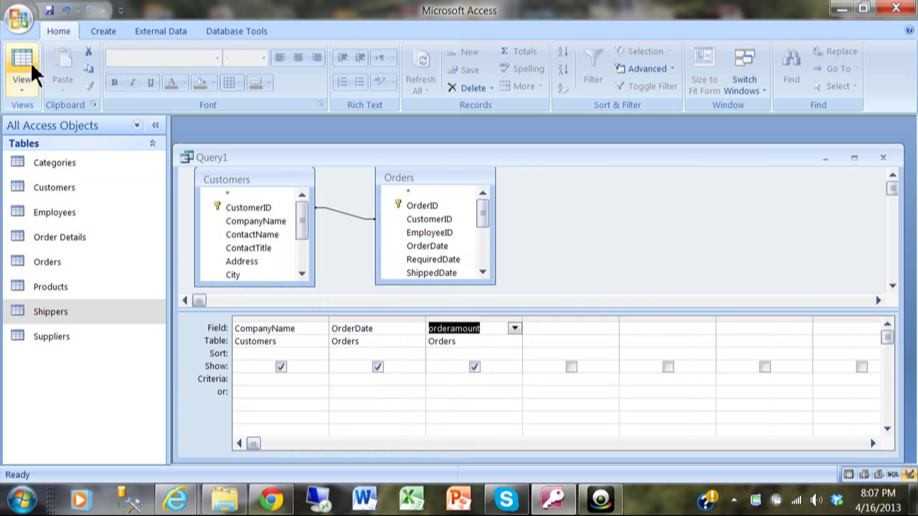
right_click(545, 225)
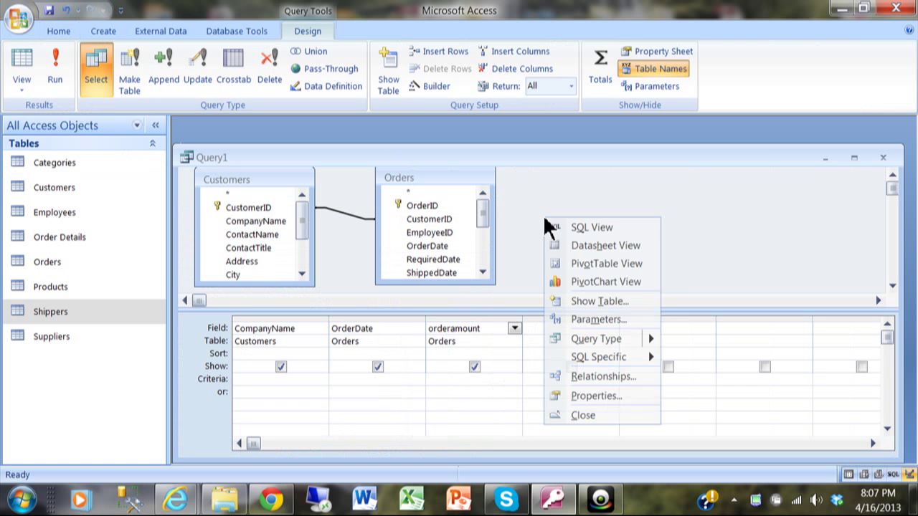
click(589, 302)
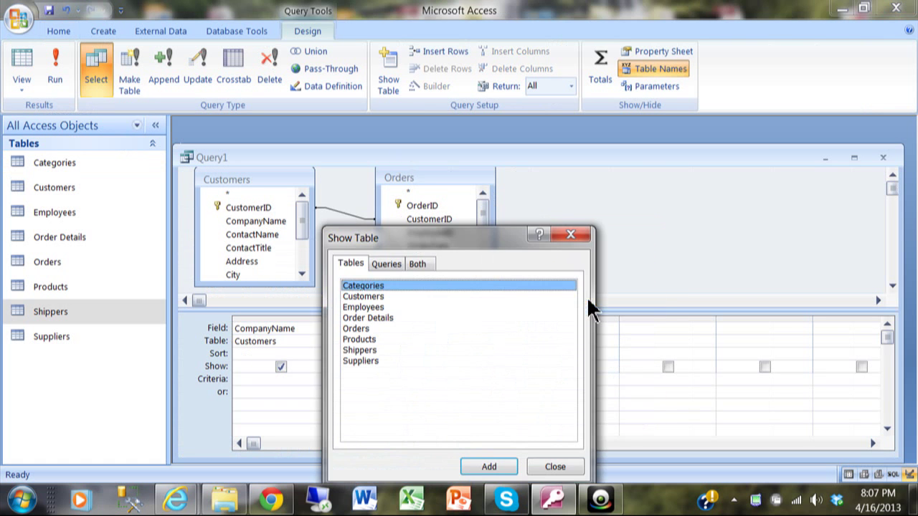
double_click(363, 349)
click(547, 470)
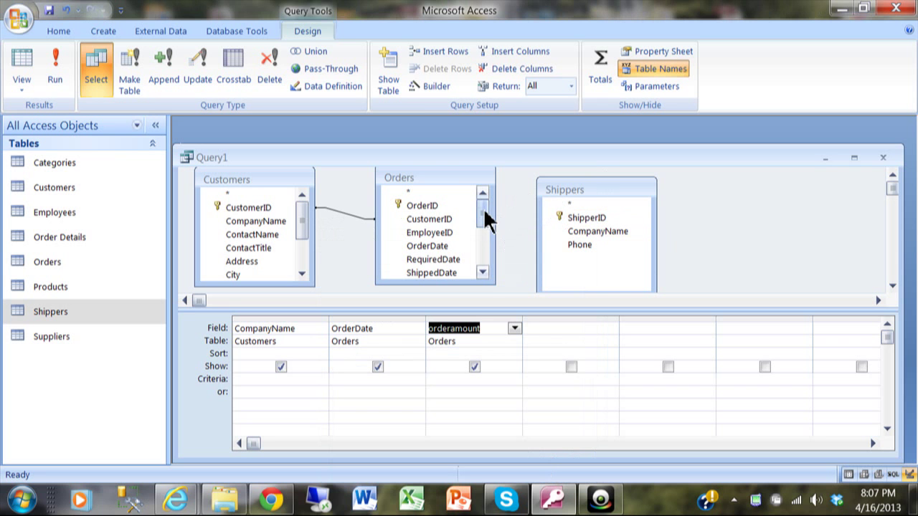
drag(484, 208, 639, 205)
Join Orders' ShipVia field to Shippers' ShipperID.
click(435, 237)
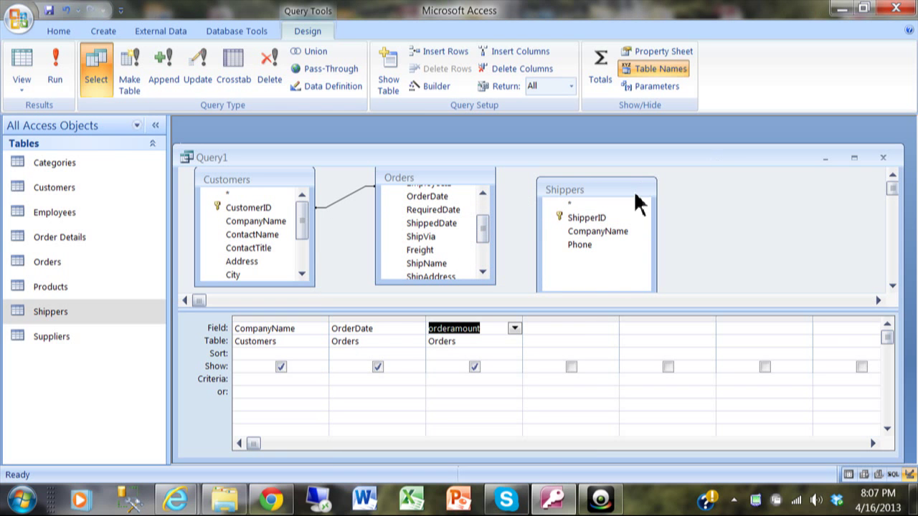
click(591, 181)
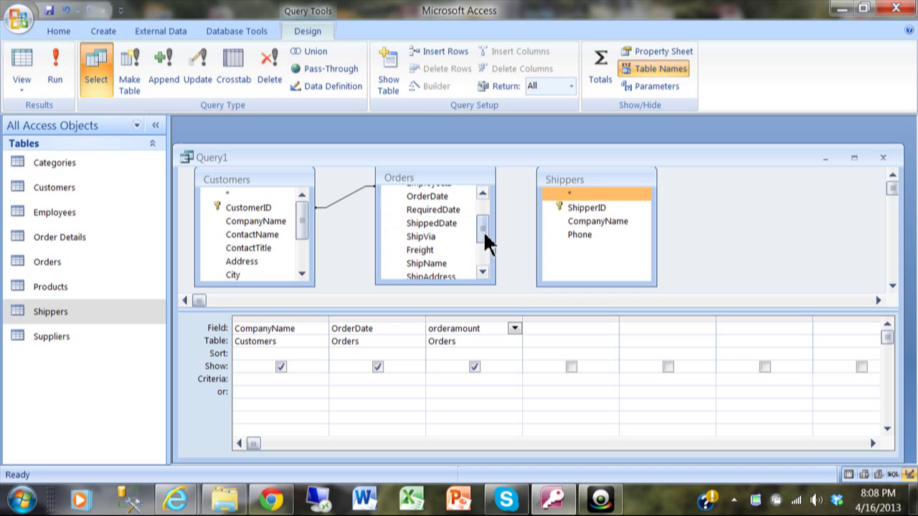
click(429, 237)
drag(430, 242, 581, 211)
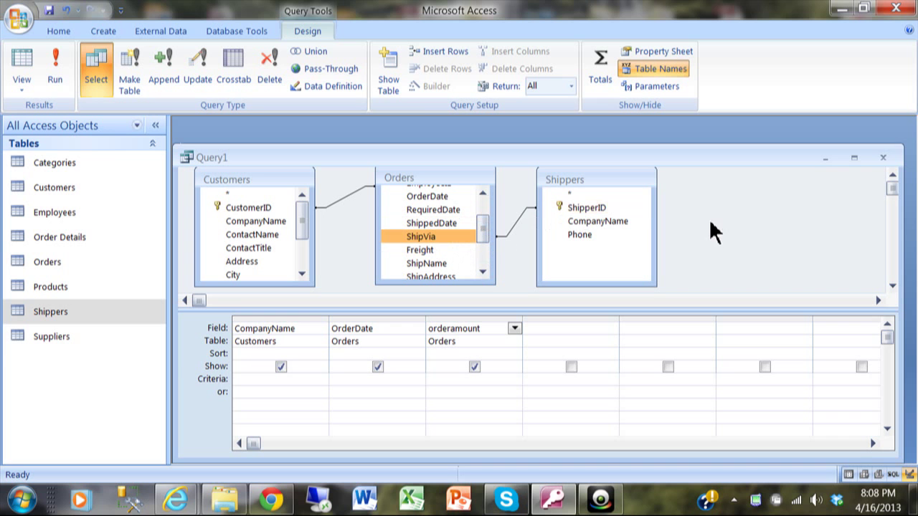
Add ShipperID and Phone as query columns and run it, returning 799 records.
double_click(586, 206)
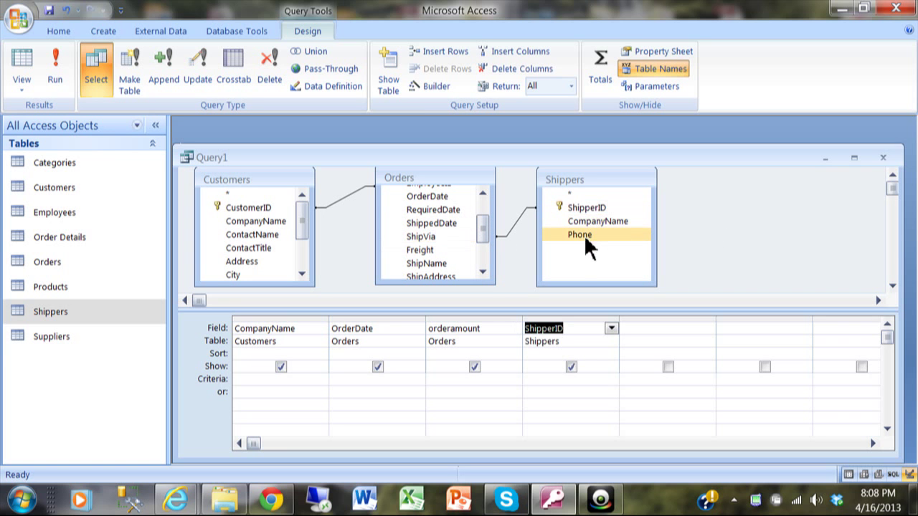
double_click(584, 234)
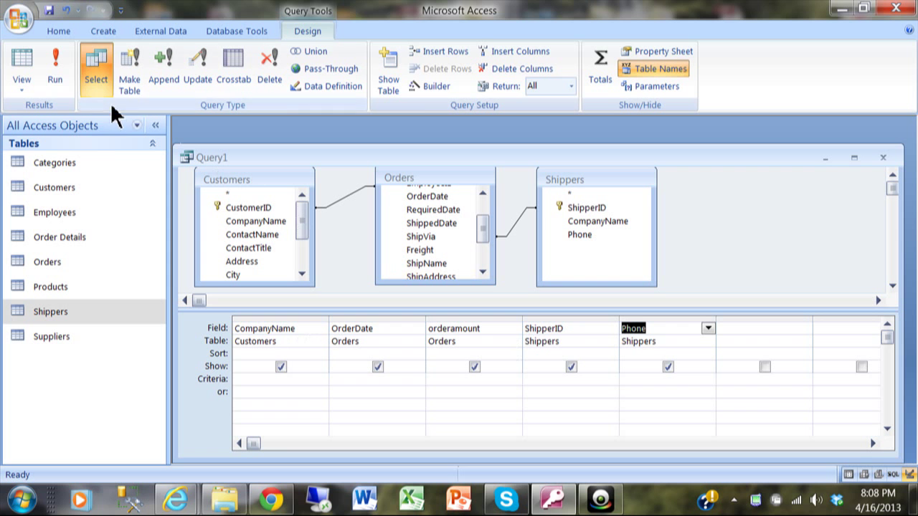
click(57, 62)
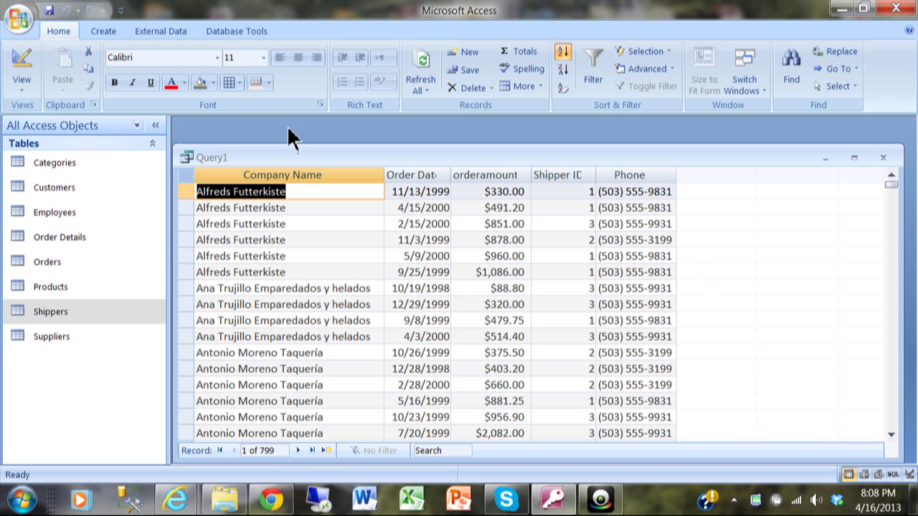
click(25, 58)
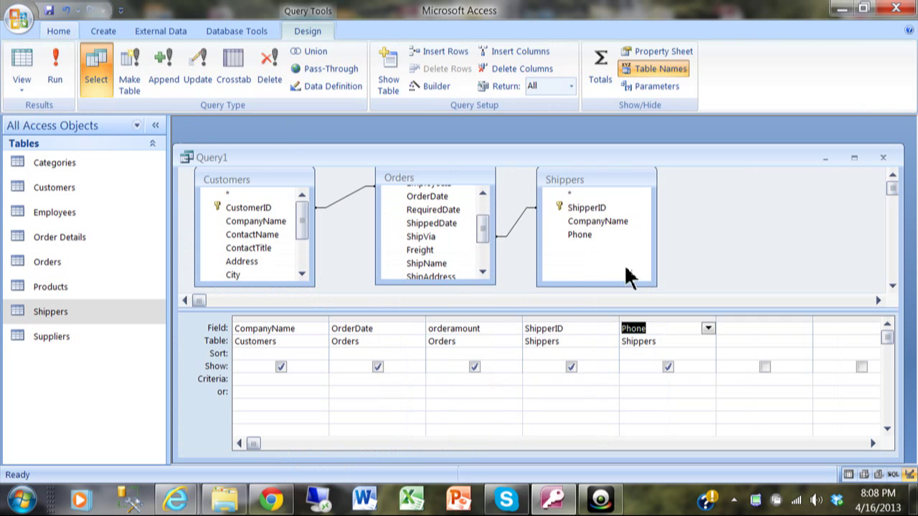
Delete the Customers–Orders and Orders–Shippers join lines, then run Query1 to get 216,630 rows.
click(461, 249)
click(420, 210)
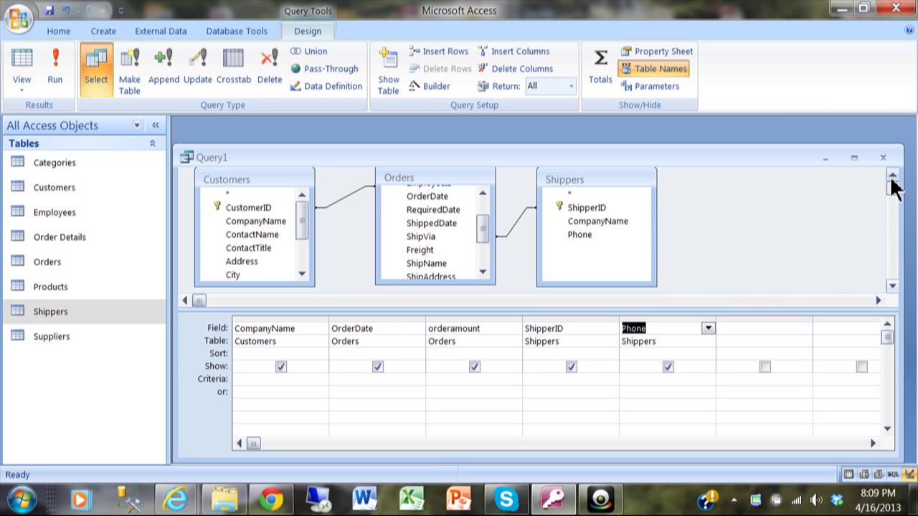
click(465, 236)
click(335, 198)
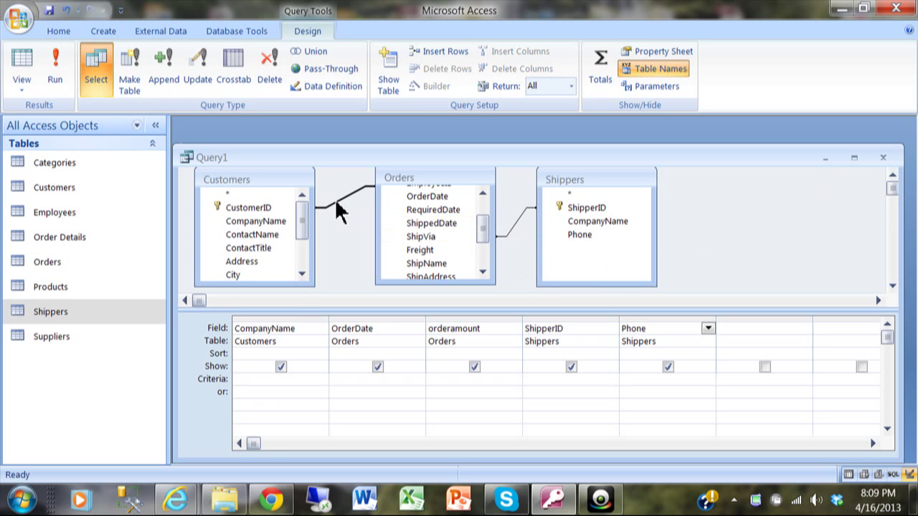
click(334, 198)
click(507, 229)
key(Delete)
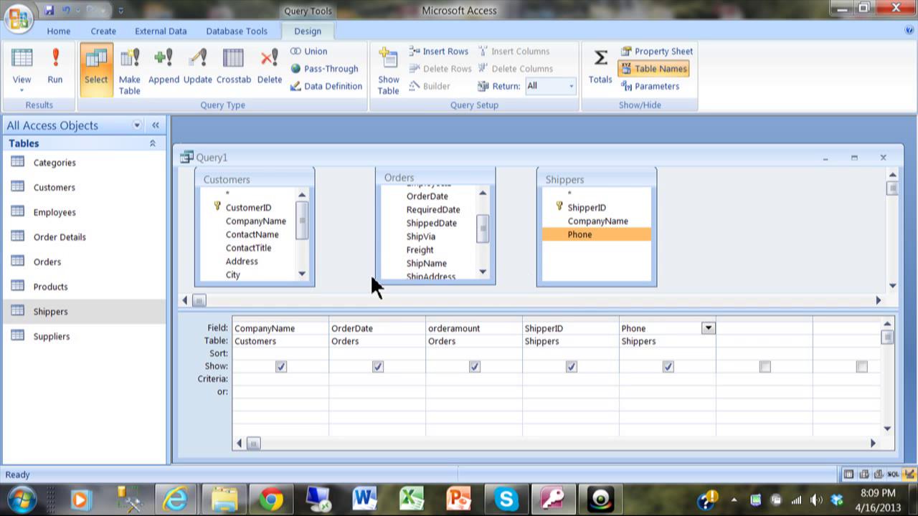
click(57, 70)
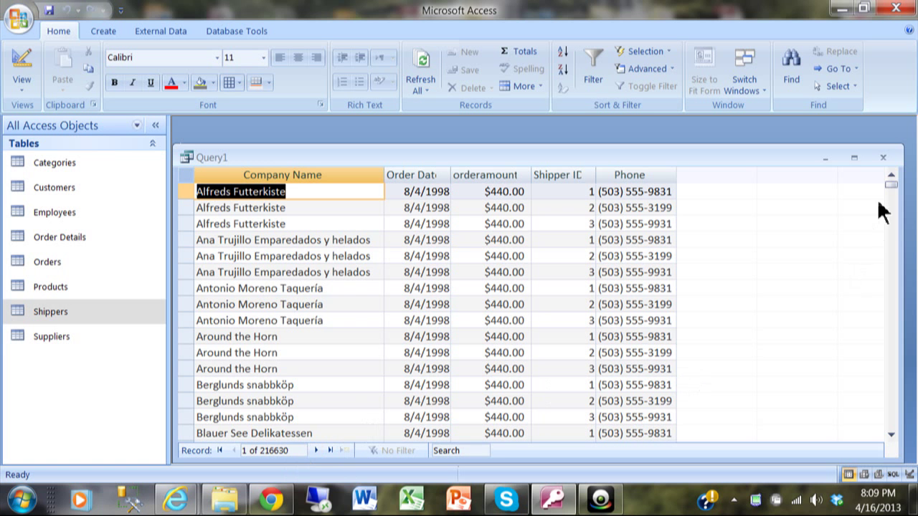
mouse_move(890, 185)
mouse_down()
mouse_move(893, 205)
mouse_move(893, 177)
mouse_up()
double_click(77, 269)
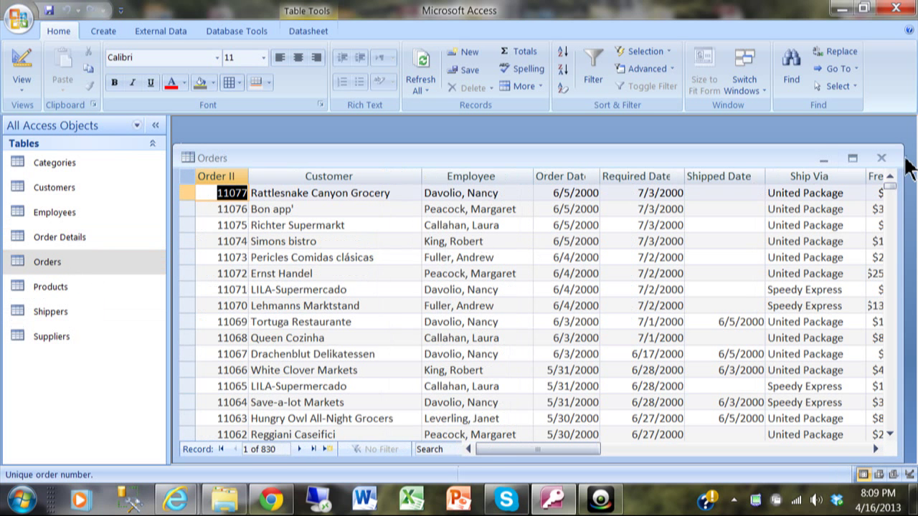
click(883, 159)
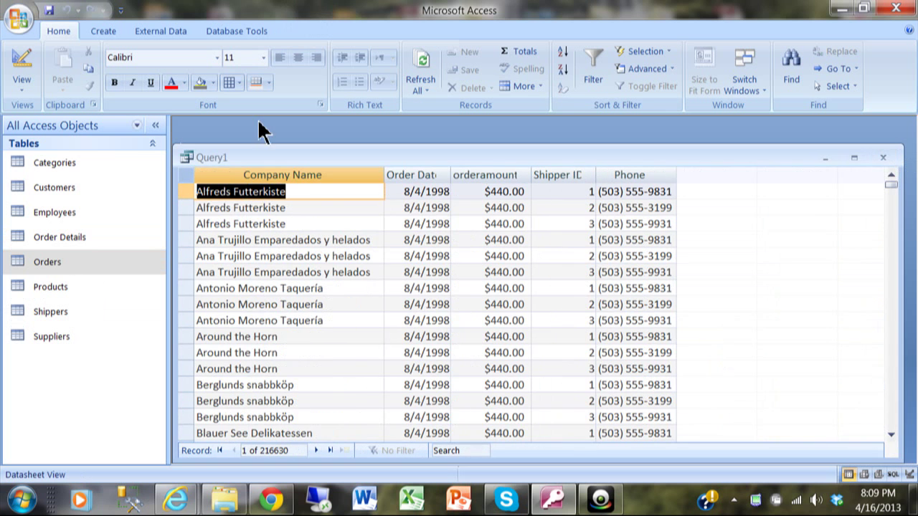
click(63, 188)
double_click(62, 185)
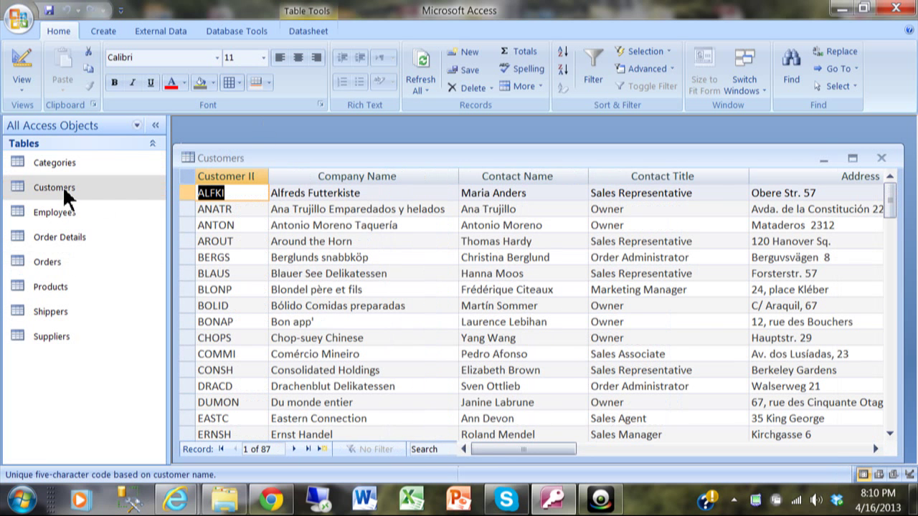
click(882, 160)
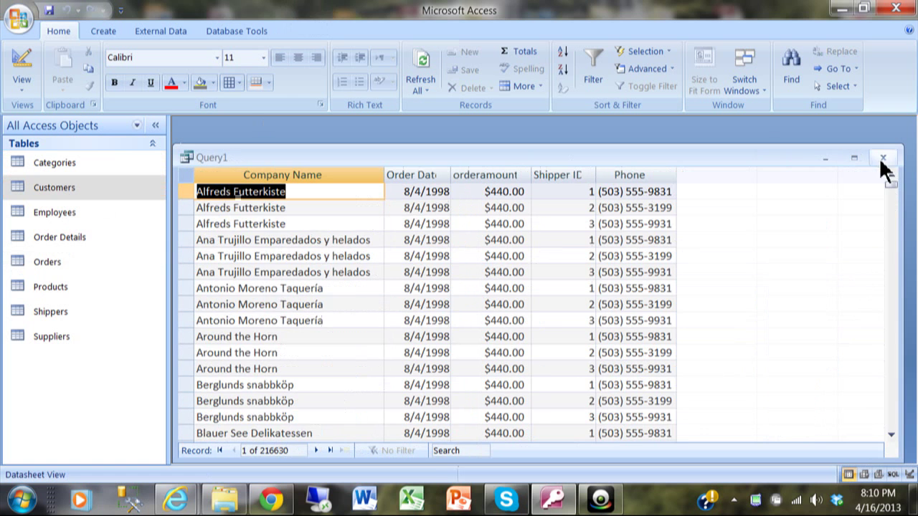
click(108, 318)
double_click(106, 314)
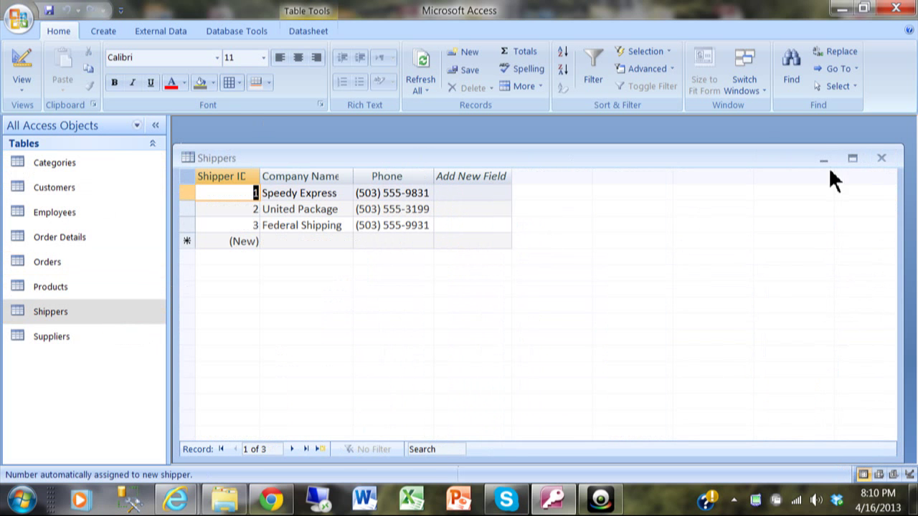
click(881, 159)
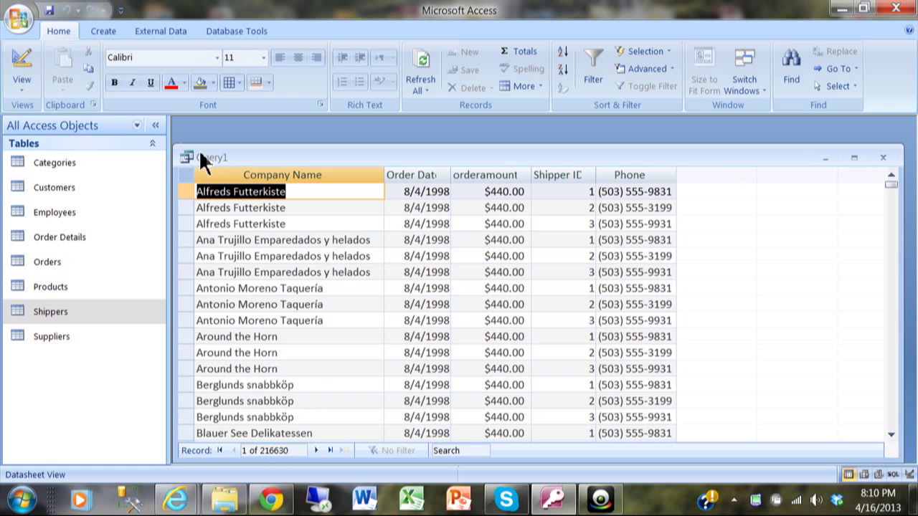
In Design view, drag CustomerID to Orders' CustomerID, then ShipVia onto Shippers' ShipperID.
click(18, 56)
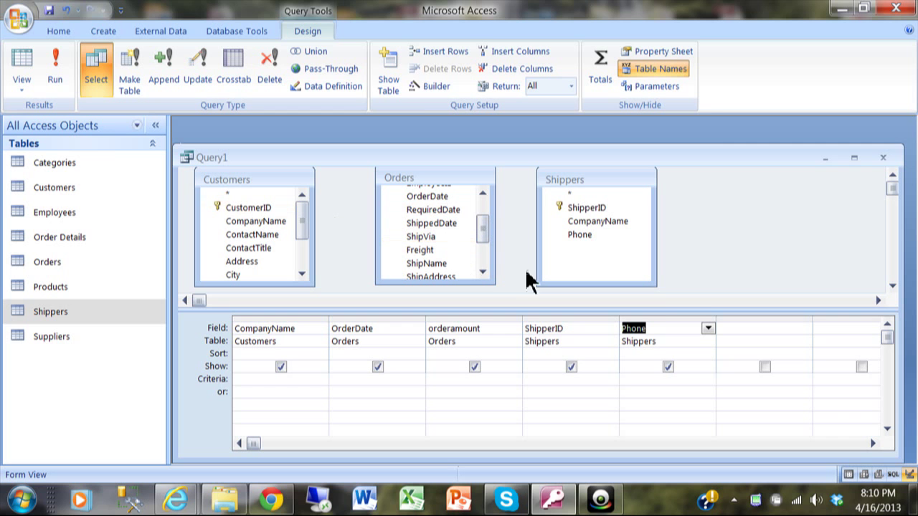
click(429, 264)
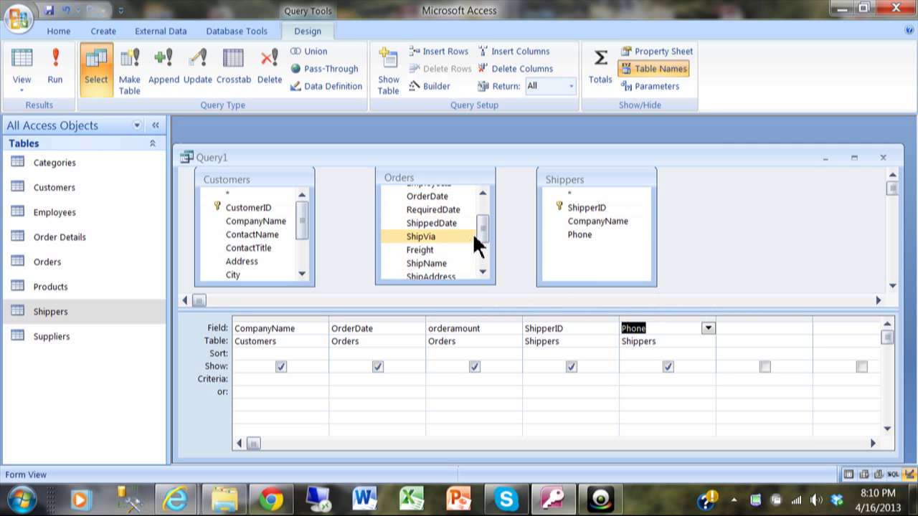
drag(485, 237, 484, 210)
click(413, 207)
click(257, 210)
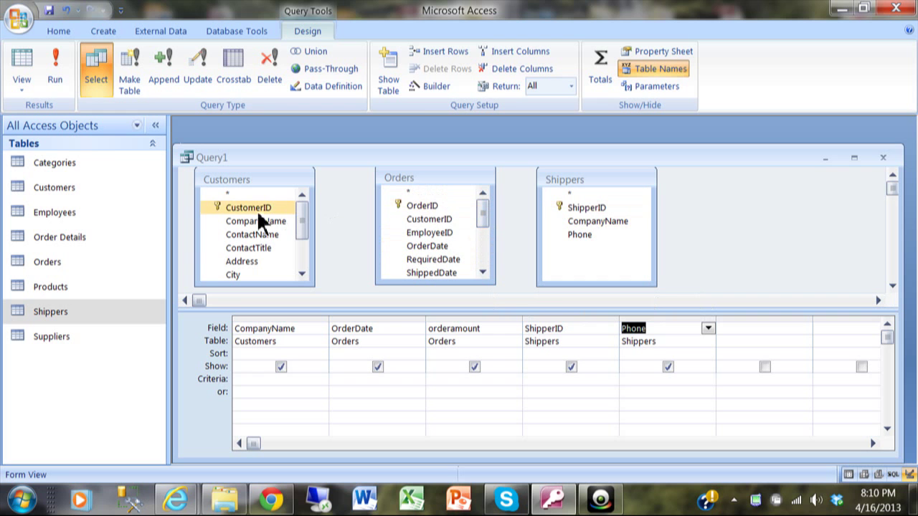
drag(253, 210, 419, 221)
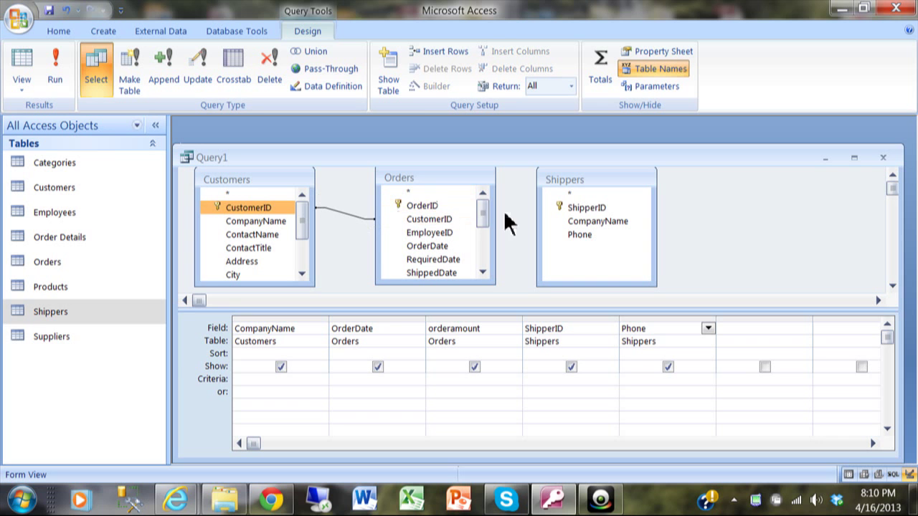
drag(482, 212, 480, 237)
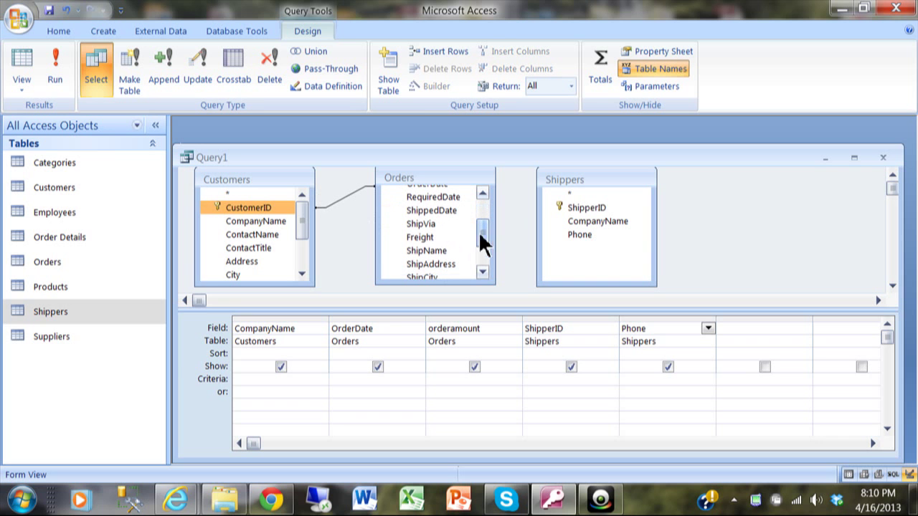
drag(426, 225, 585, 207)
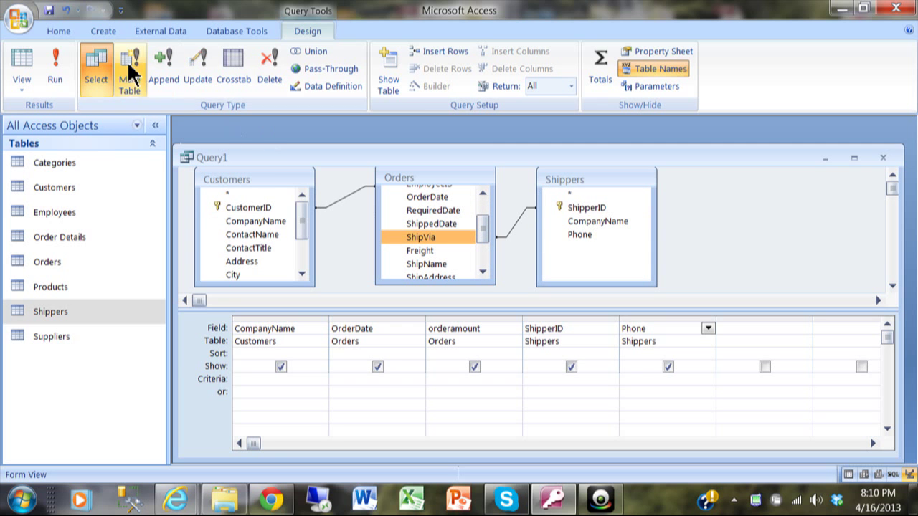
click(57, 63)
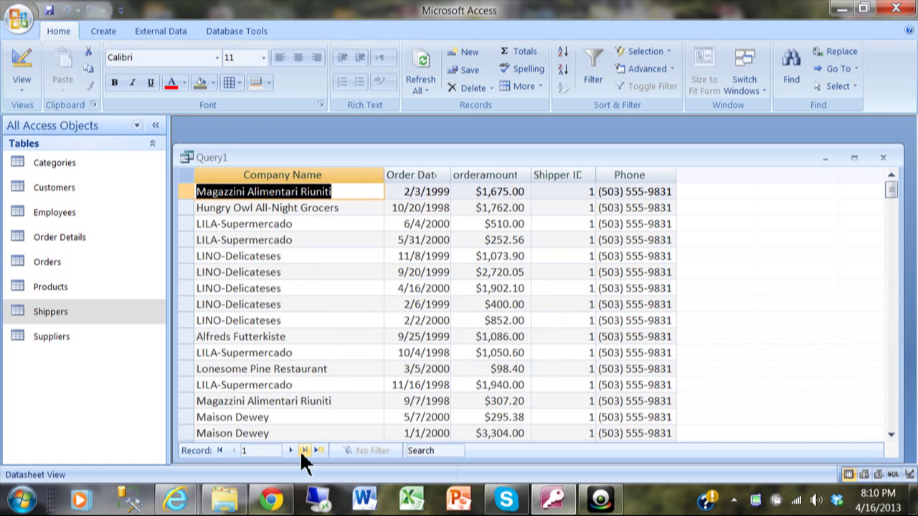
click(304, 451)
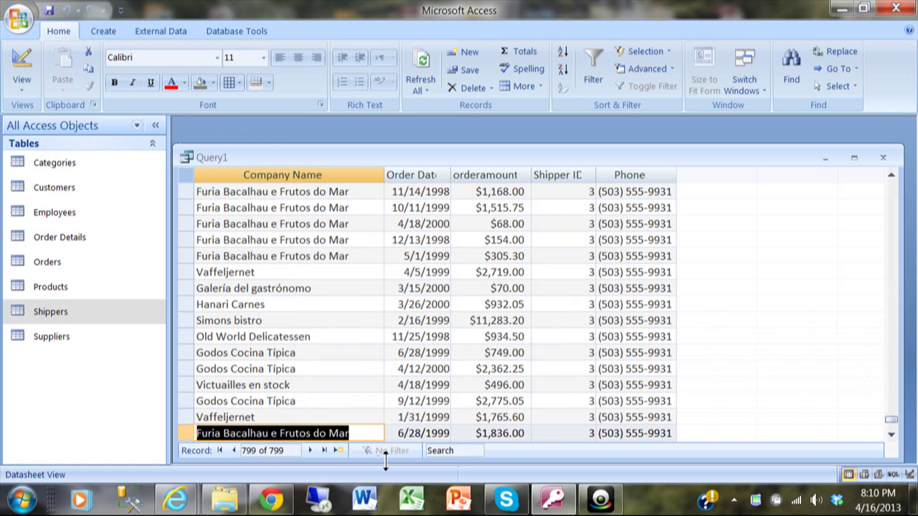
click(24, 62)
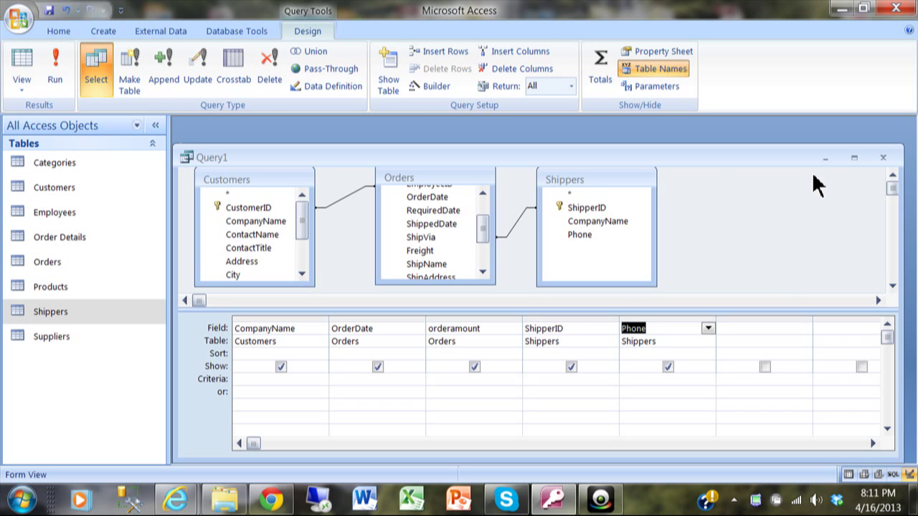
Close Query1 and decline to save its design changes.
click(883, 158)
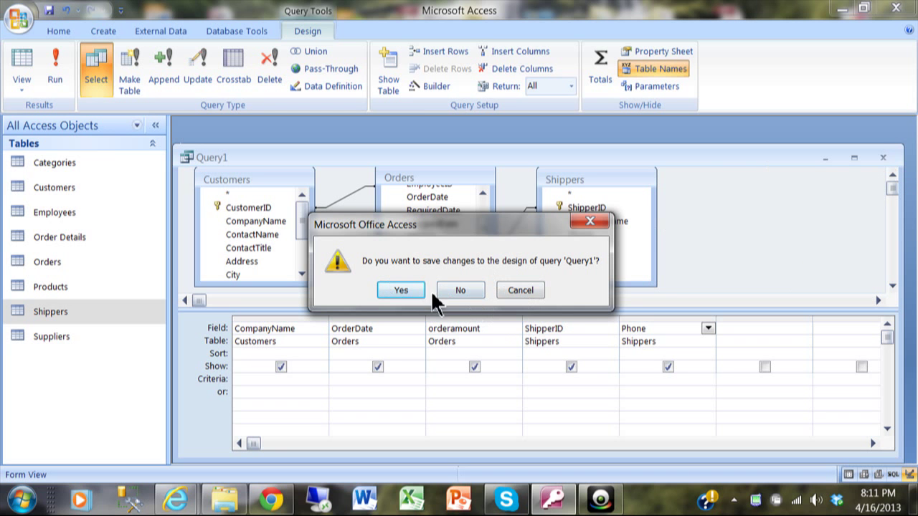
click(454, 294)
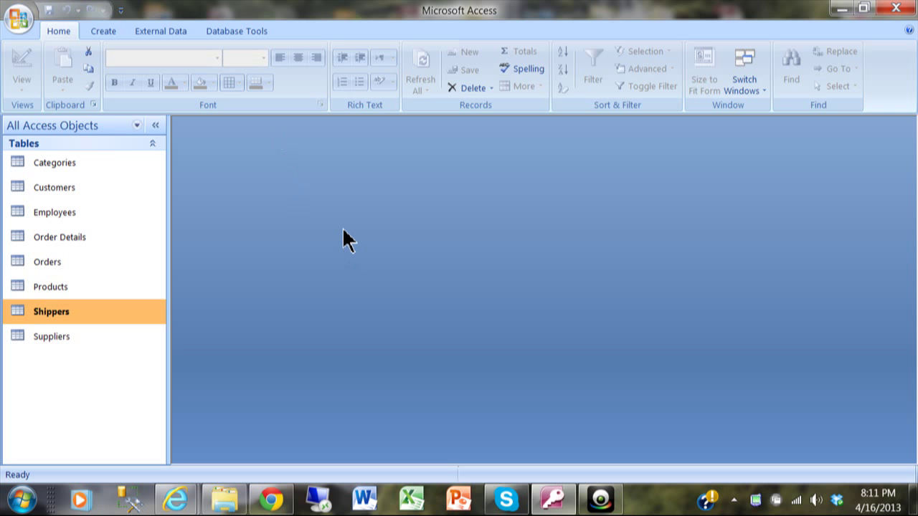
Launch the Find Unmatched Query Wizard from the Query Wizard choices.
click(111, 27)
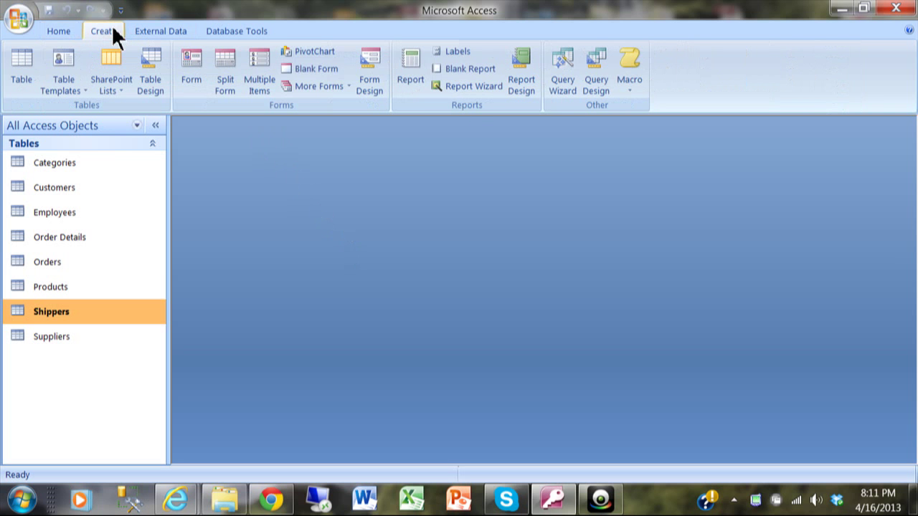
click(560, 103)
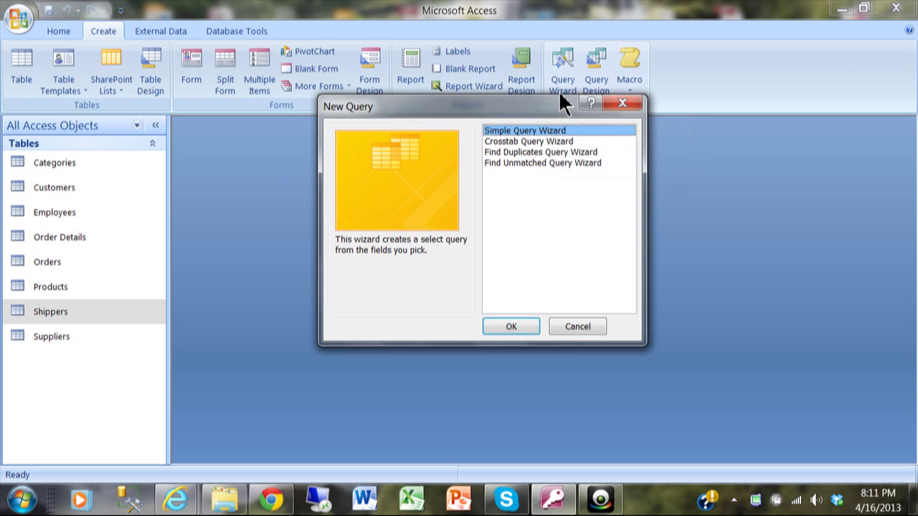
click(500, 163)
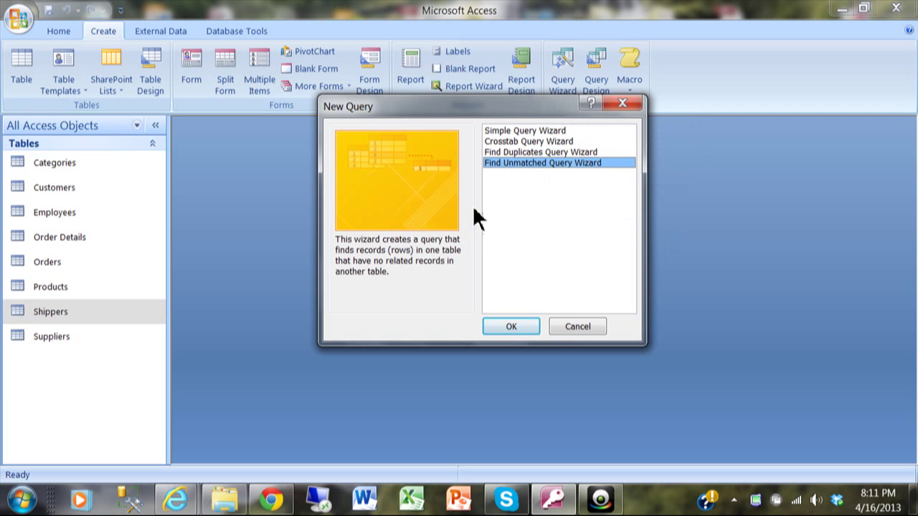
click(500, 329)
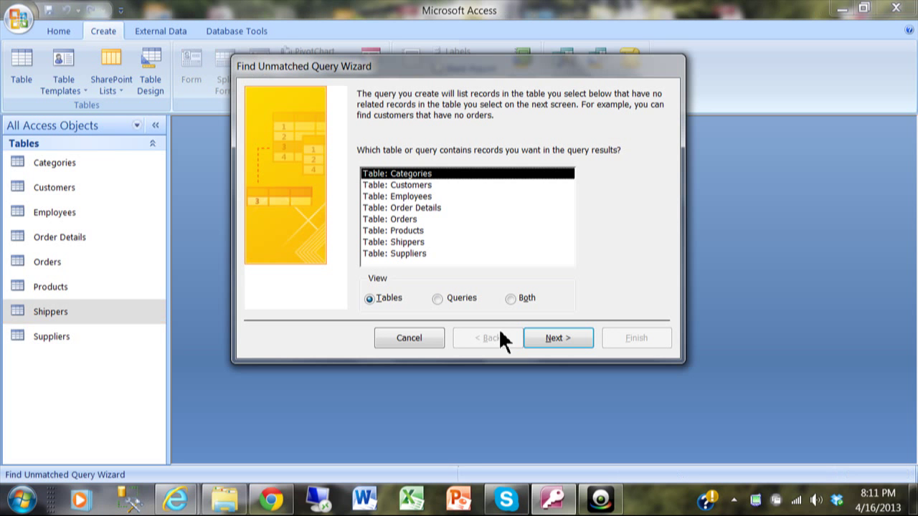
Choose Customers as the source table and Orders as related, selecting CustomerID in each.
double_click(400, 185)
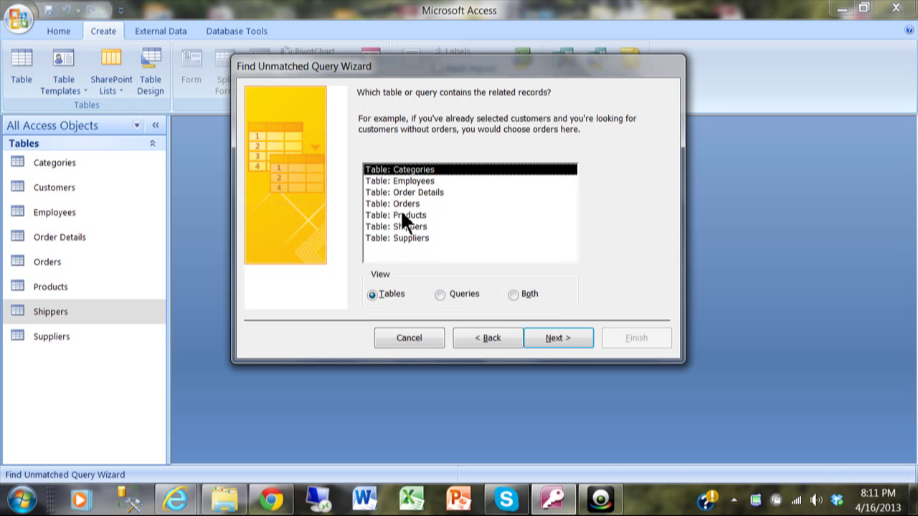
double_click(393, 203)
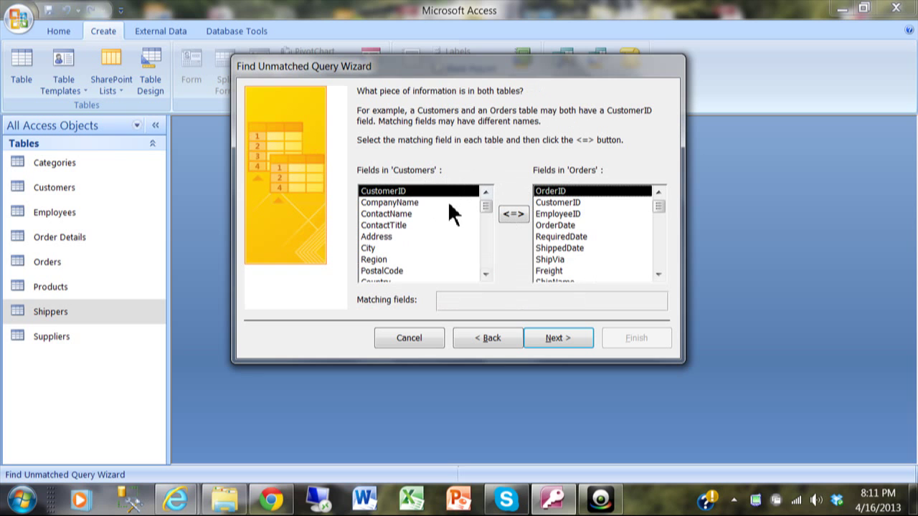
click(423, 192)
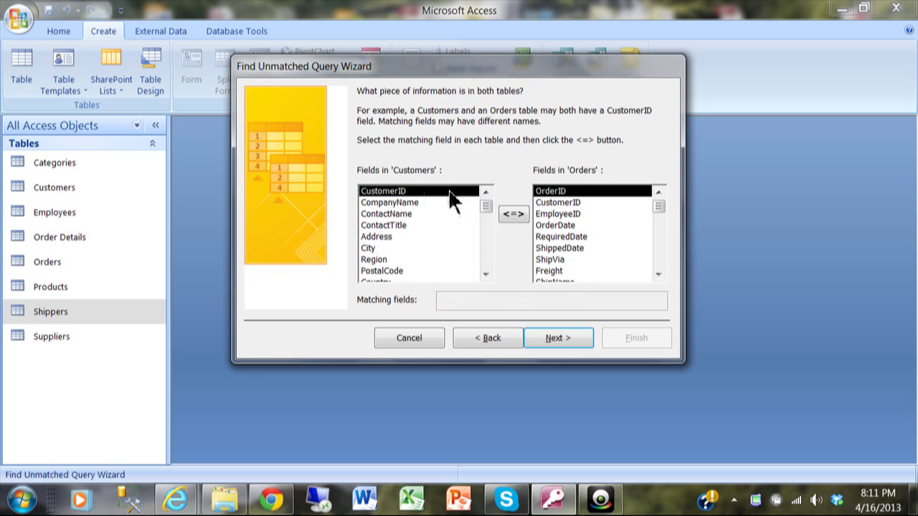
click(552, 203)
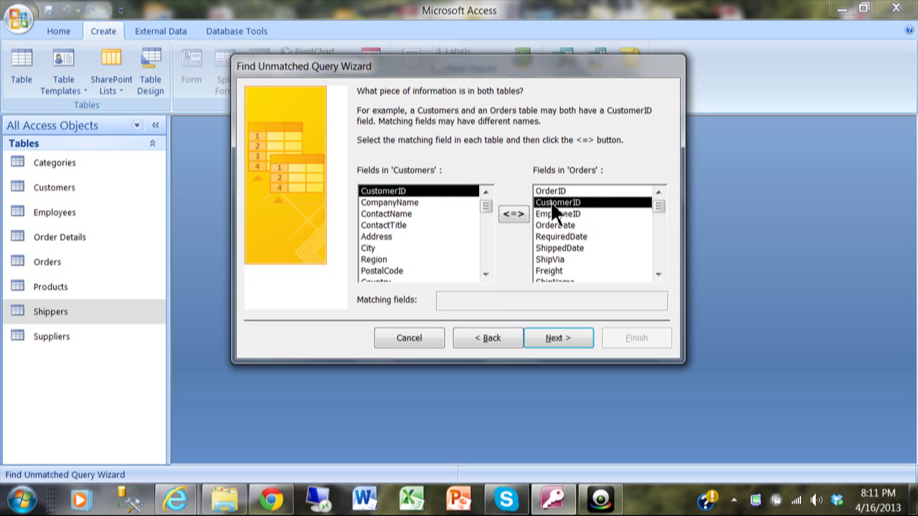
Link CustomerID to CustomerID and add all Customers fields, reaching the 'Customers Without Matching Orders' name page.
click(507, 216)
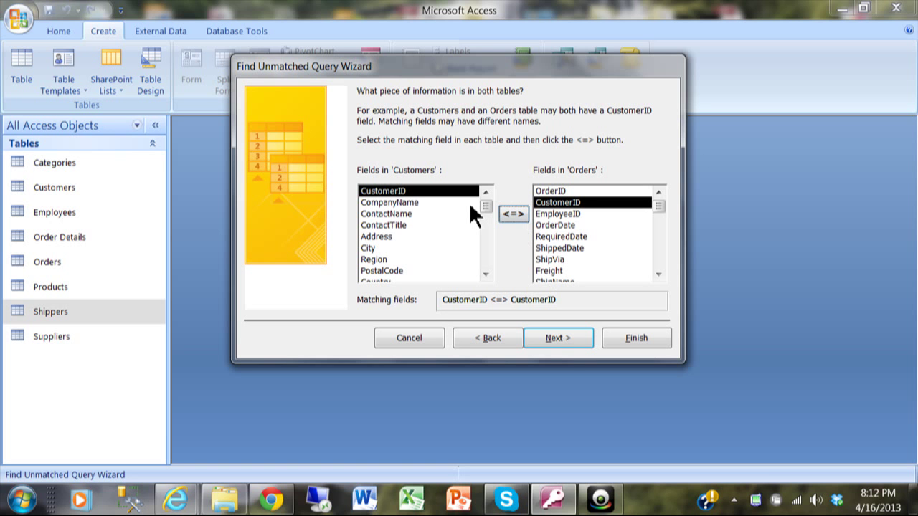
click(558, 337)
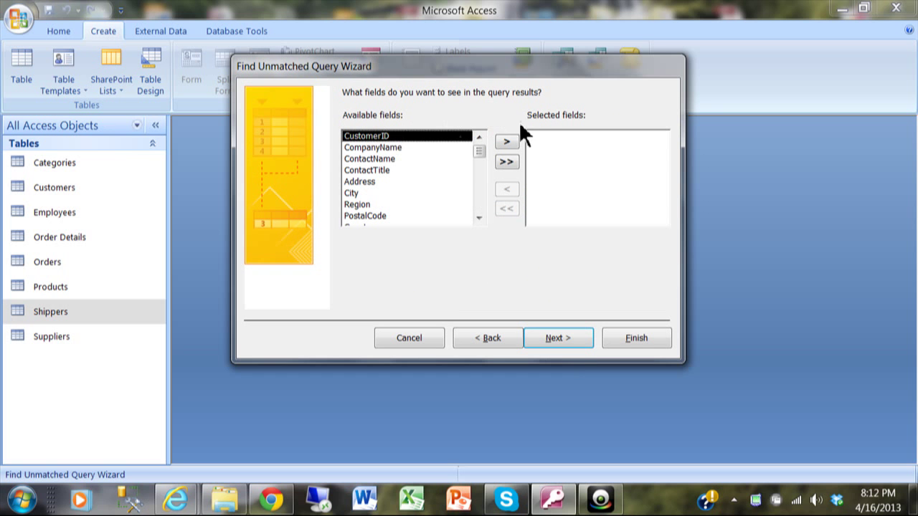
click(504, 162)
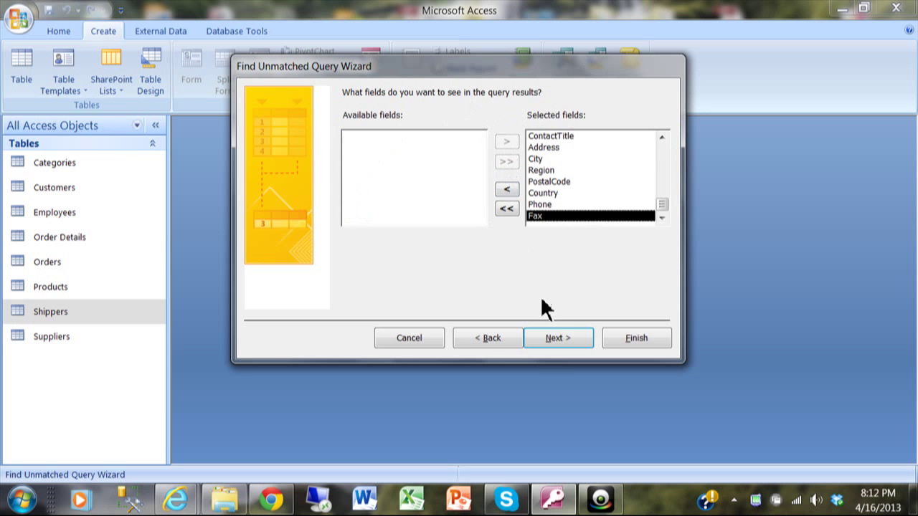
click(552, 340)
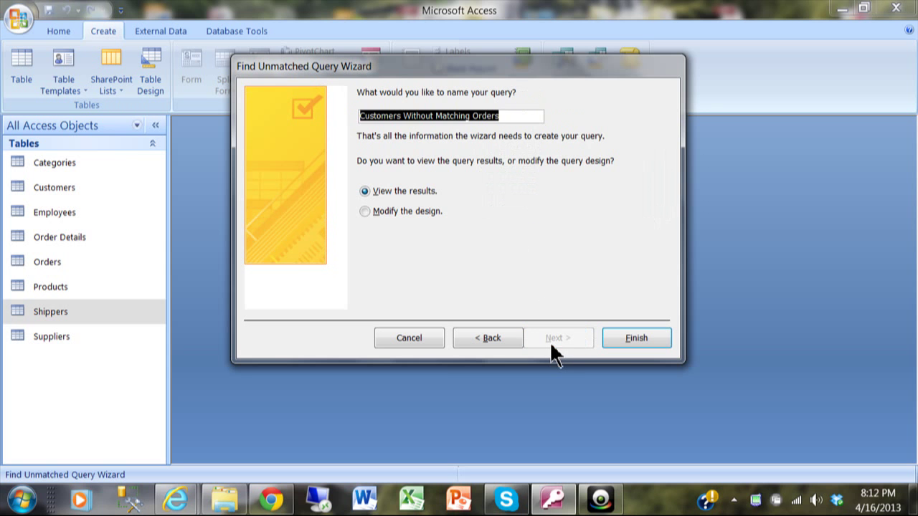
Finish the wizard, review the 2 customers without orders, and close the results.
click(631, 340)
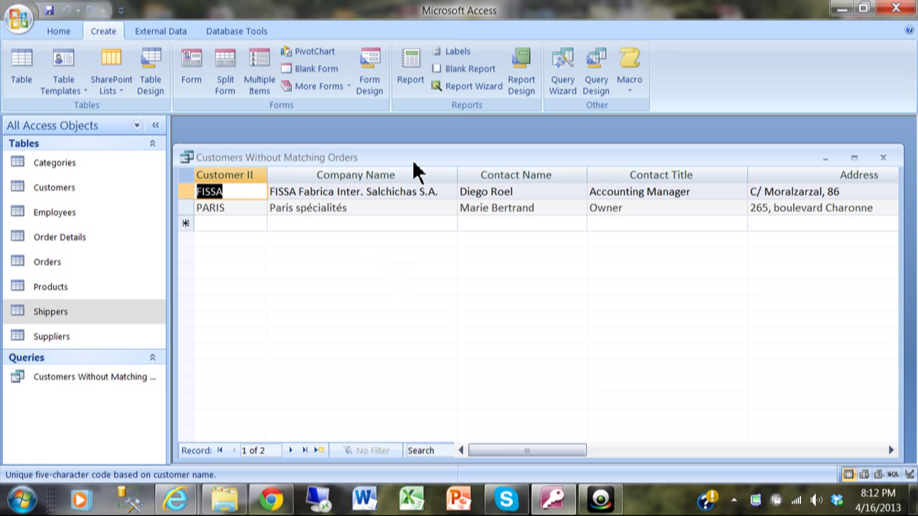
click(883, 157)
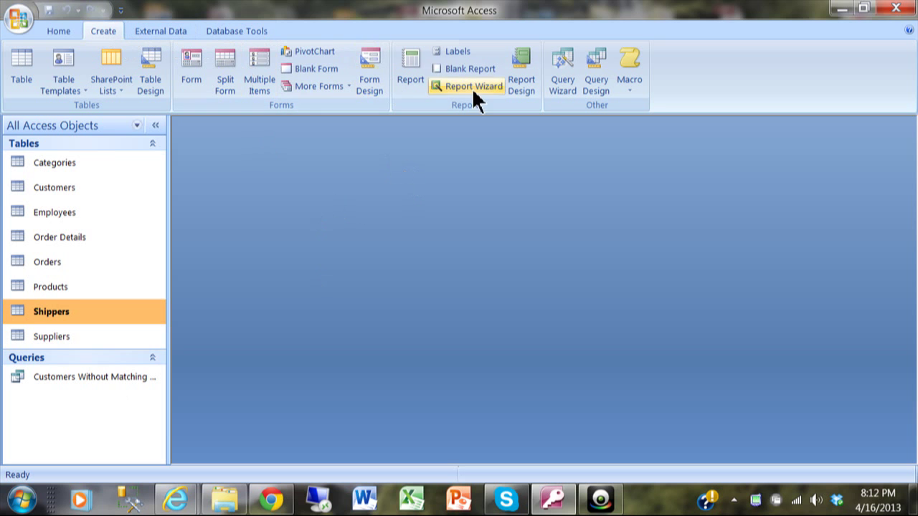
Start another Find Unmatched Query Wizard with Orders as source and Customers as related table.
click(569, 87)
click(520, 164)
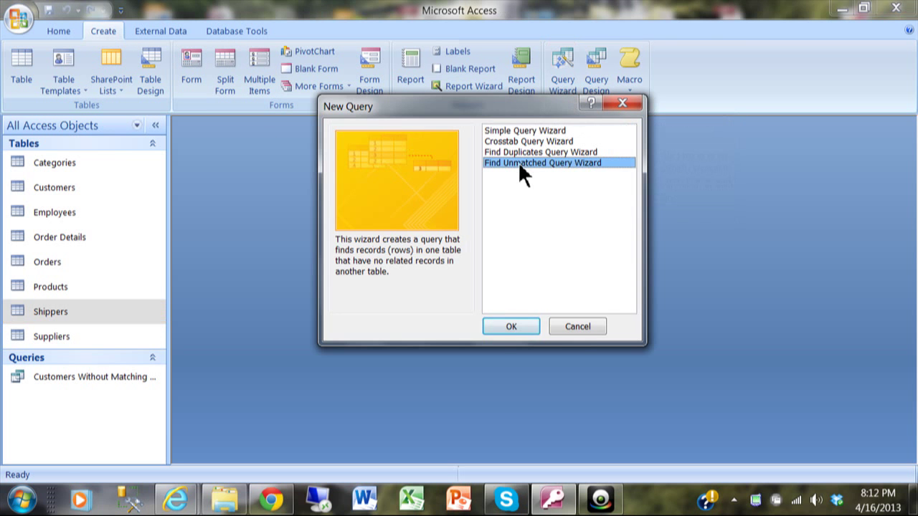
click(499, 325)
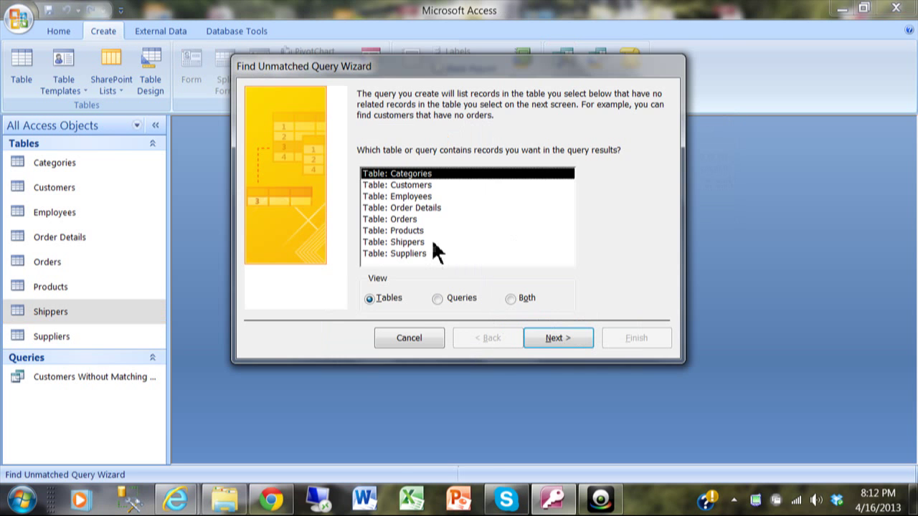
double_click(410, 219)
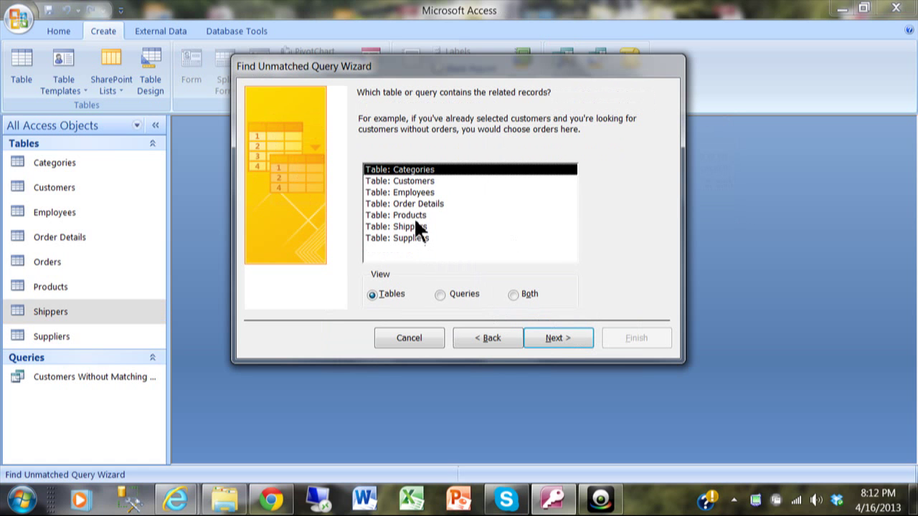
double_click(422, 182)
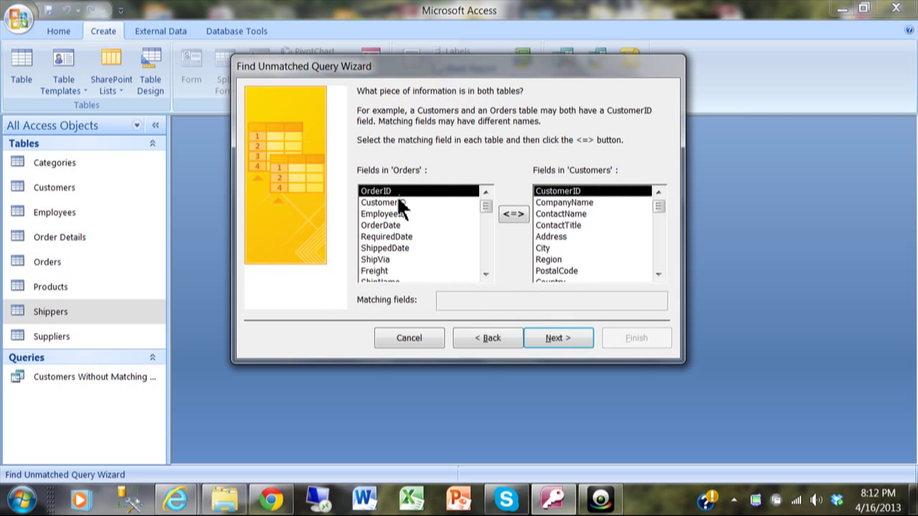
Match on CustomerID and add all Orders fields, reaching the 'Orders Without Matching Customers' name page.
click(399, 203)
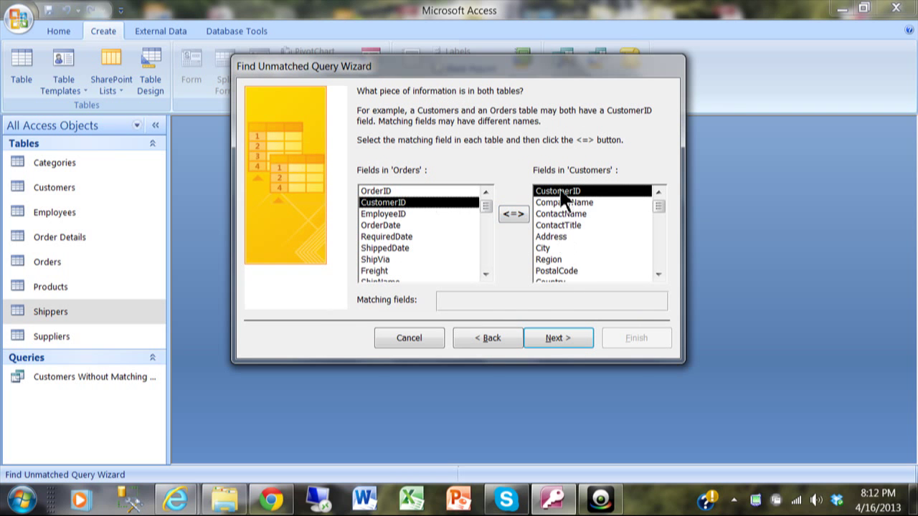
click(512, 215)
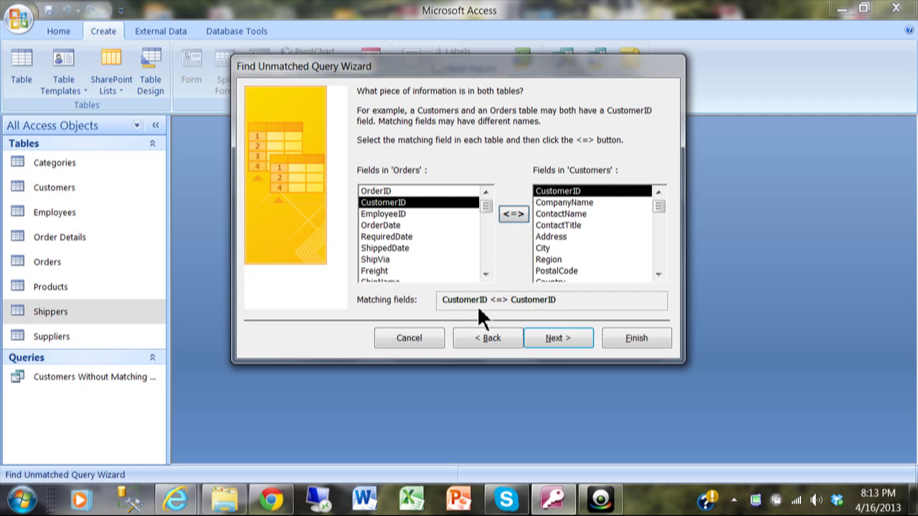
click(553, 344)
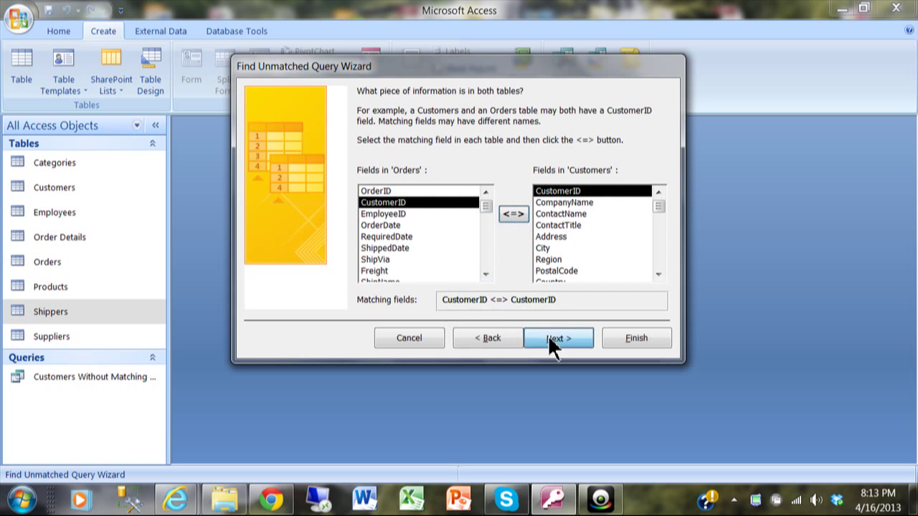
click(507, 162)
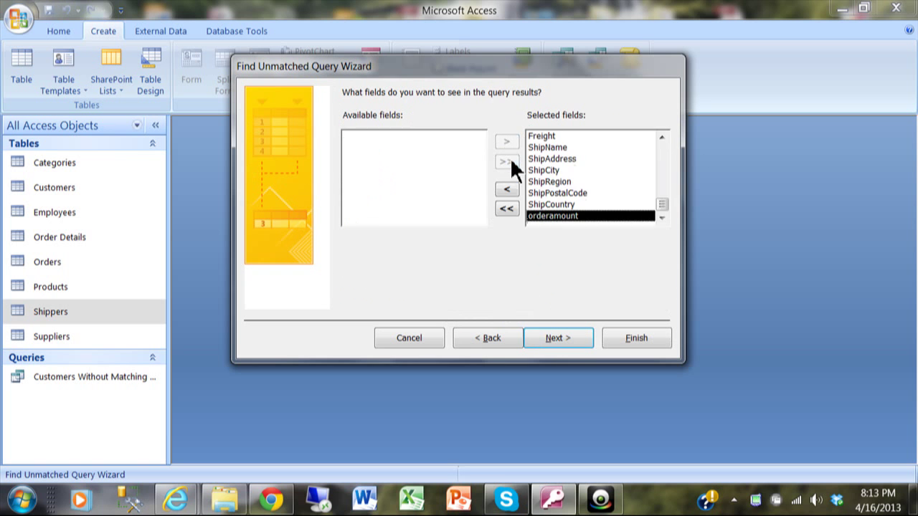
click(565, 337)
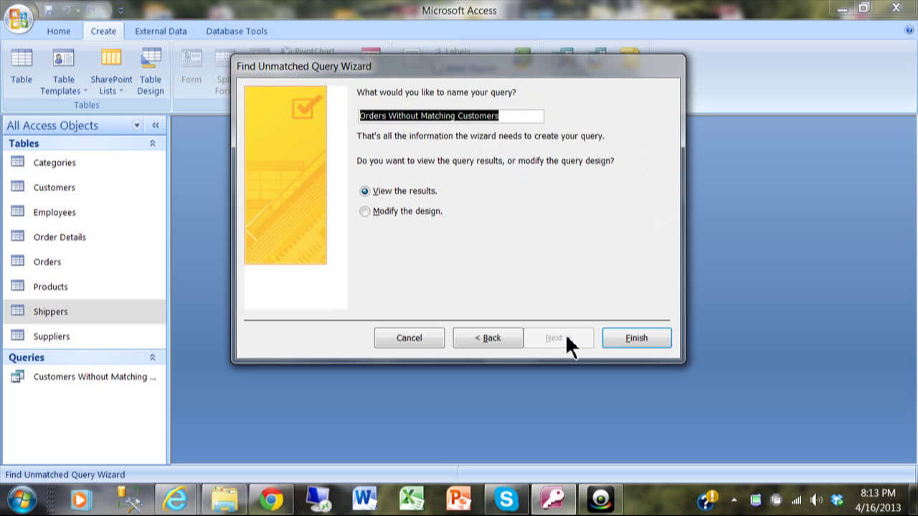
Finish the wizard, browse the 31 unmatched orders to the last record and back, then close them.
click(639, 341)
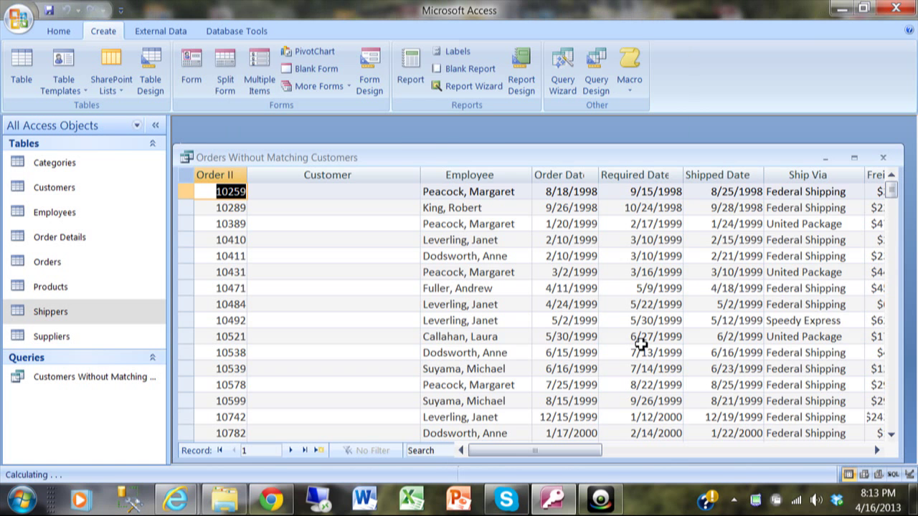
click(306, 450)
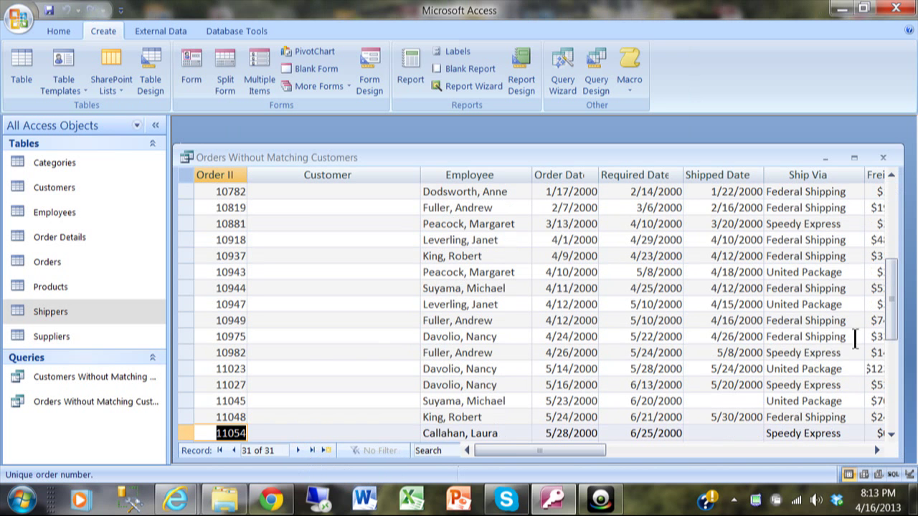
click(896, 338)
drag(896, 339, 893, 192)
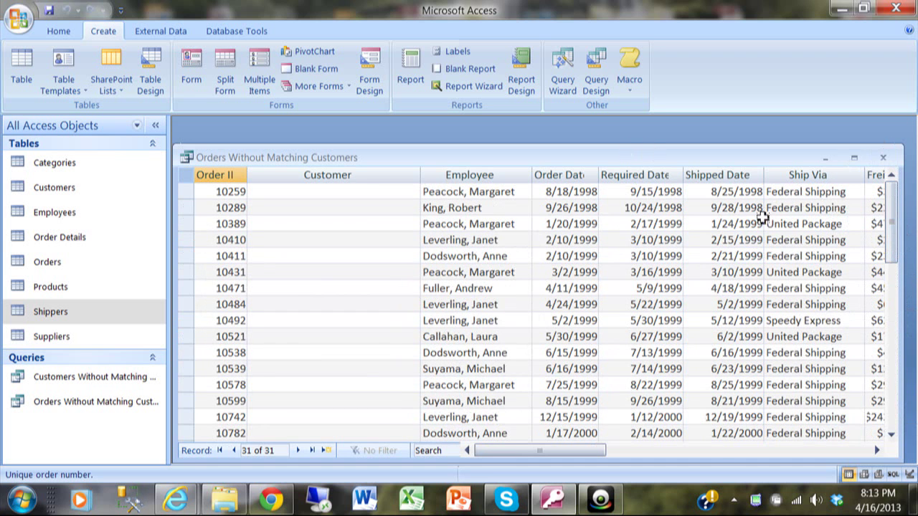
click(883, 158)
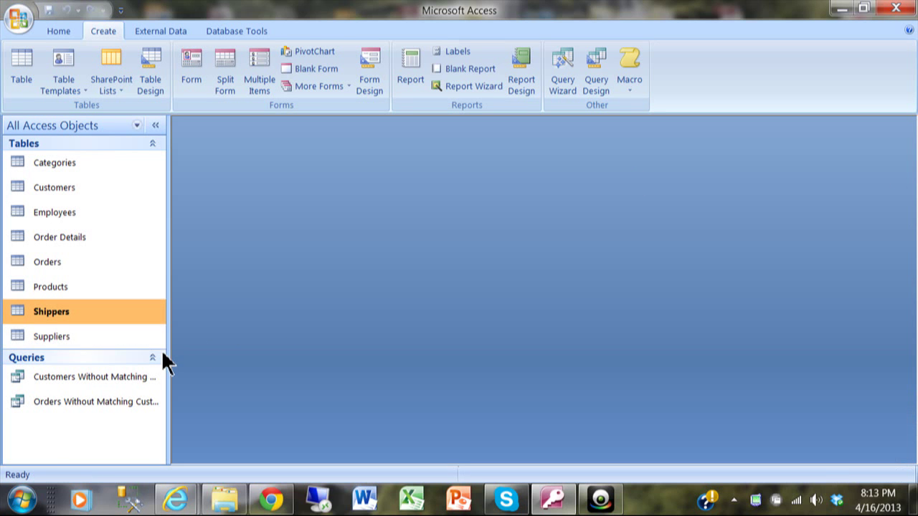
Widen the navigation pane to show both query names in full, then cancel a new Query Wizard.
drag(169, 355, 231, 350)
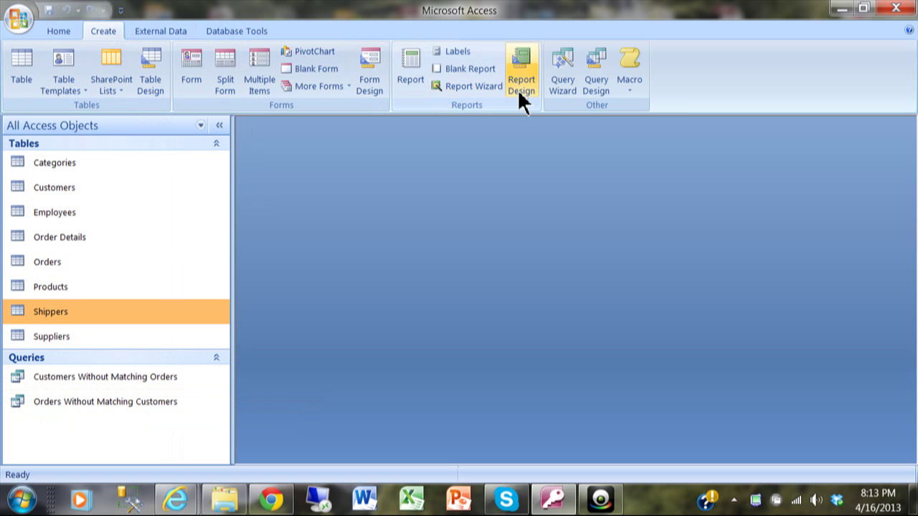
click(563, 82)
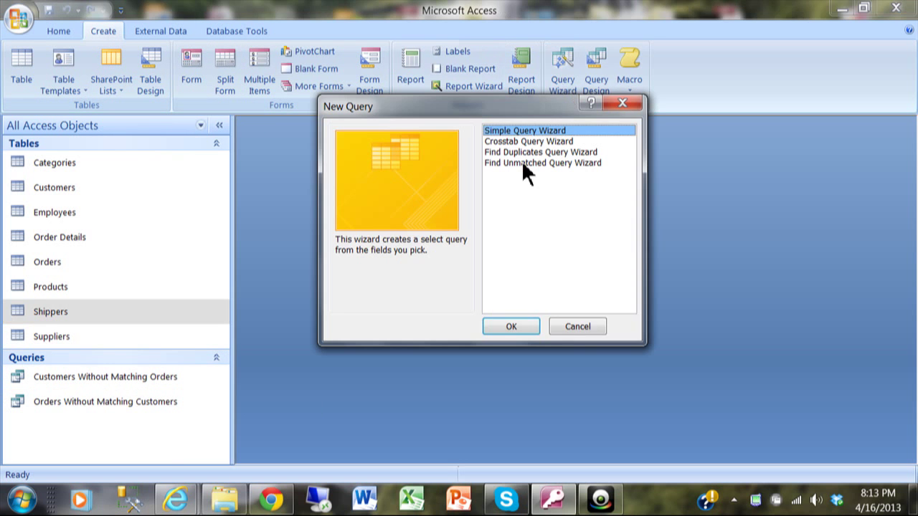
click(567, 324)
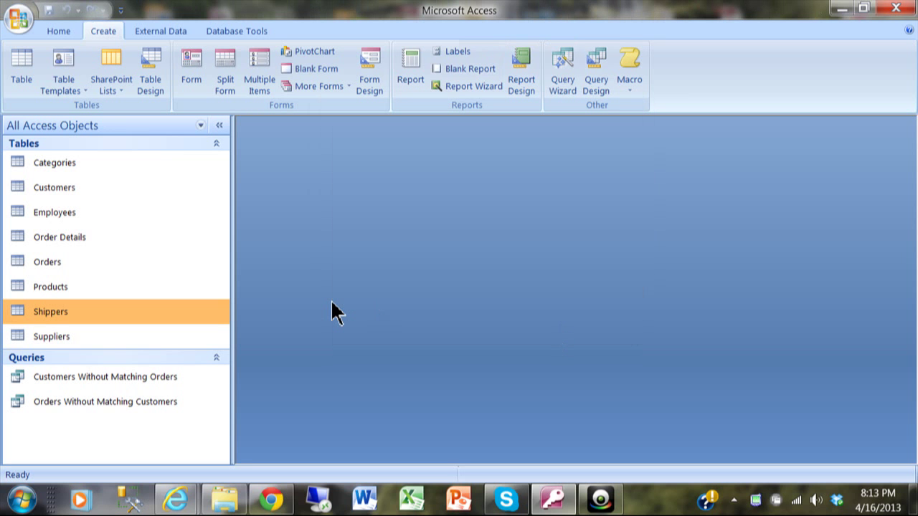